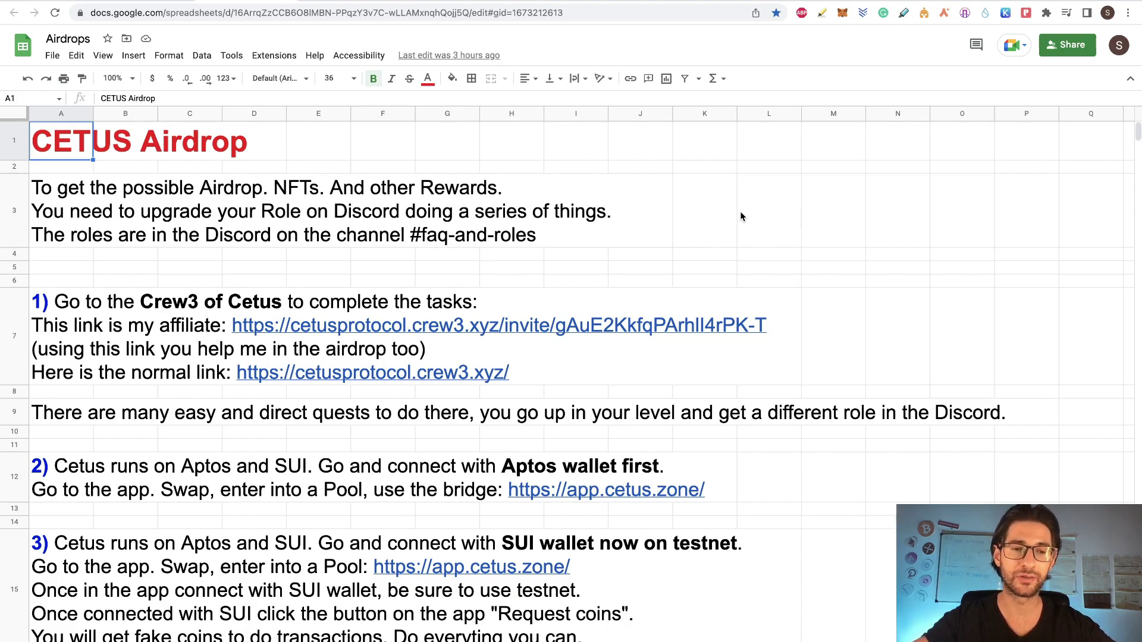
Scroll through the Airdrops sheet, then switch to the 'How To Organize Your Airdrops' video tab.
{"action": "scroll", "coordinate": [740, 215], "scroll_direction": "down", "scroll_amount": 3}
{"action": "scroll", "coordinate": [741, 216], "scroll_direction": "up", "scroll_amount": 2}
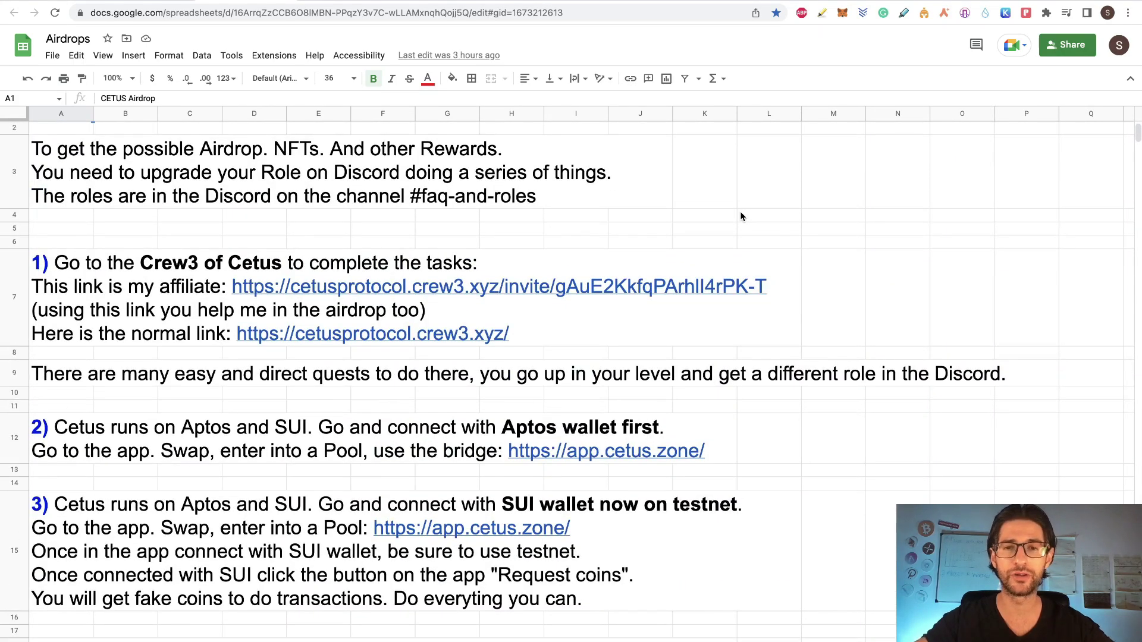
{"action": "scroll", "coordinate": [740, 217], "scroll_direction": "up", "scroll_amount": 1}
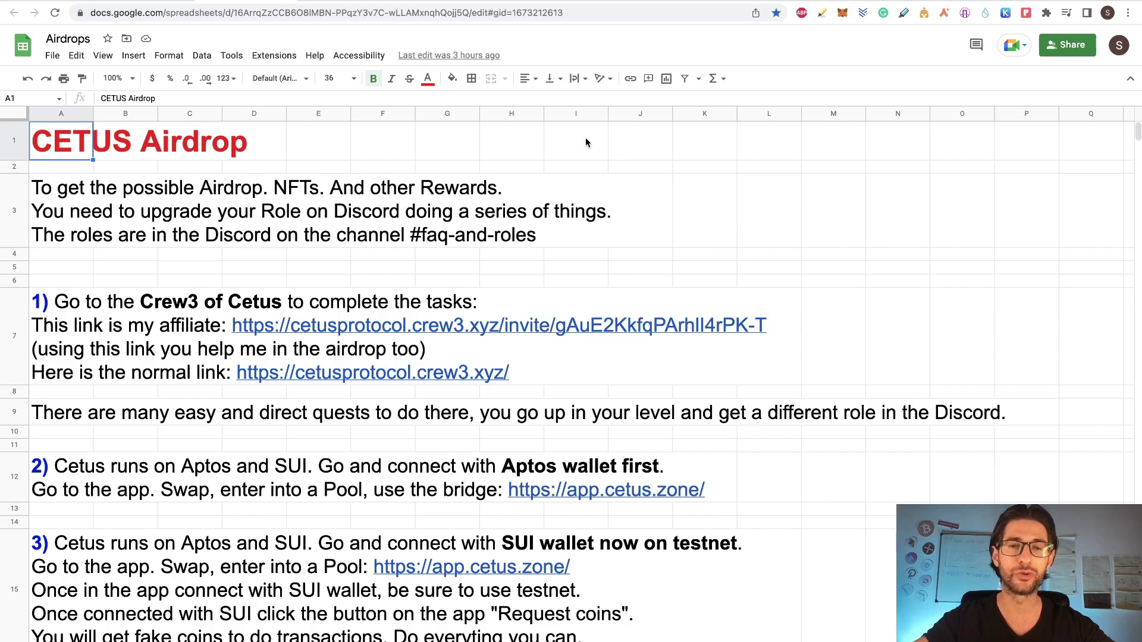
{"action": "key", "text": "ctrl+Tab"}
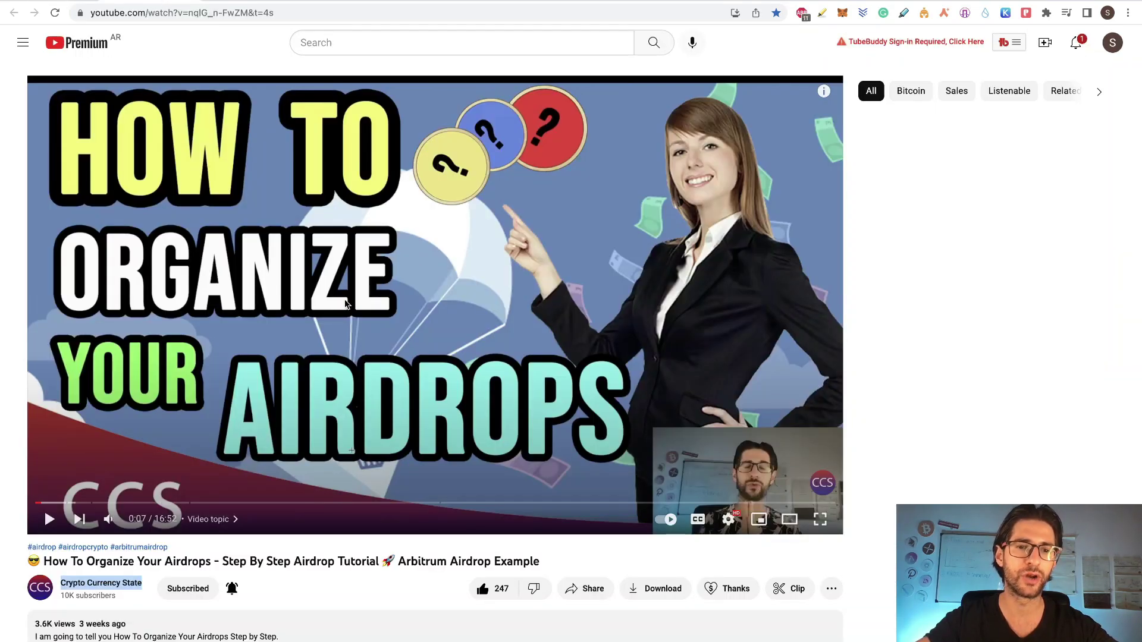
{"action": "scroll", "coordinate": [288, 624], "scroll_direction": "down", "scroll_amount": 1}
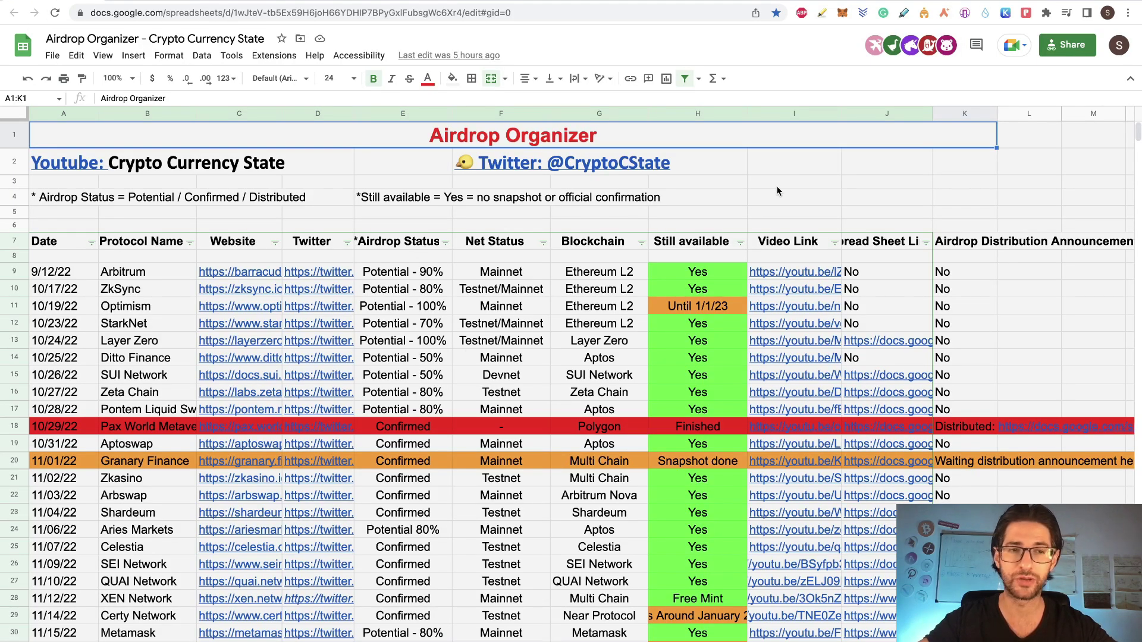
{"action": "scroll", "coordinate": [777, 188], "scroll_direction": "down", "scroll_amount": 1}
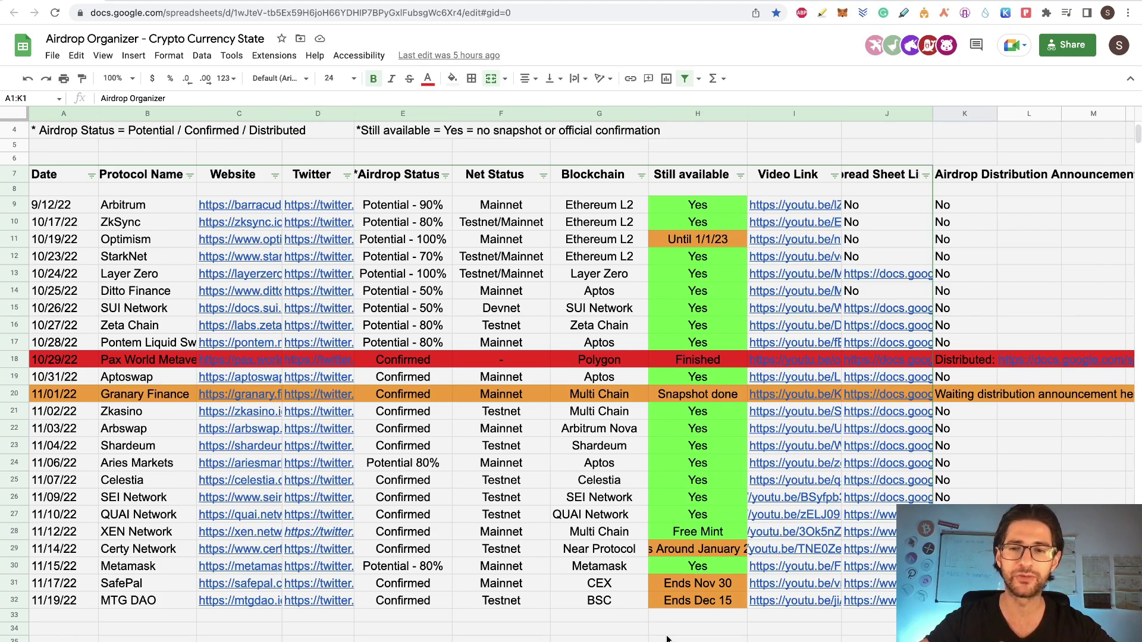
{"action": "mouse_move", "coordinate": [273, 604]}
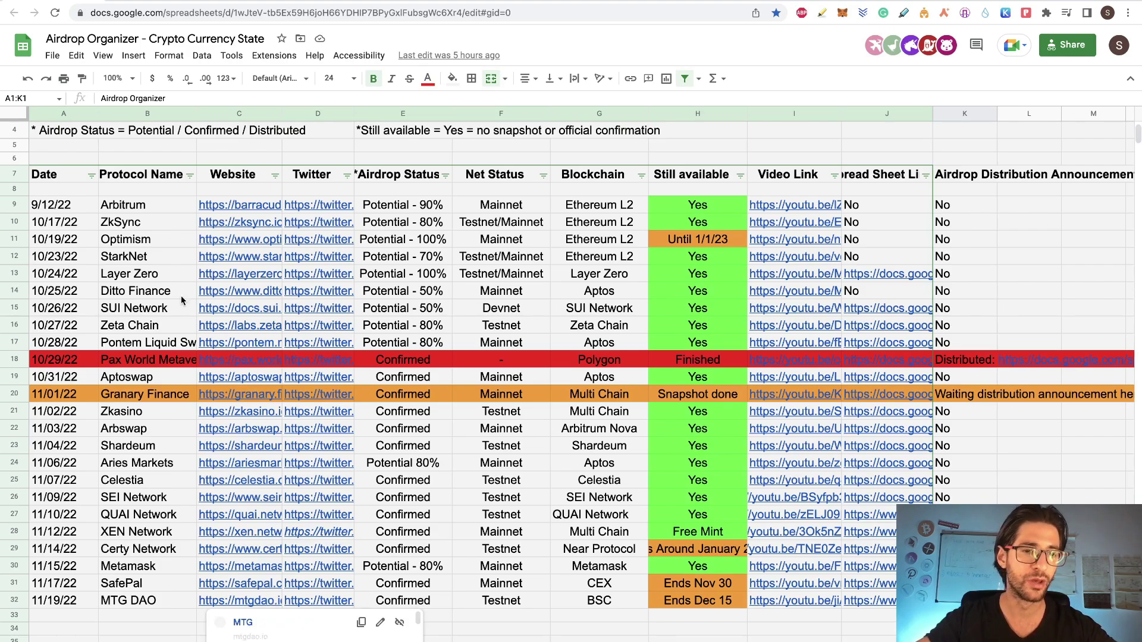
{"action": "key", "text": "ctrl+shift+Page_Down"}
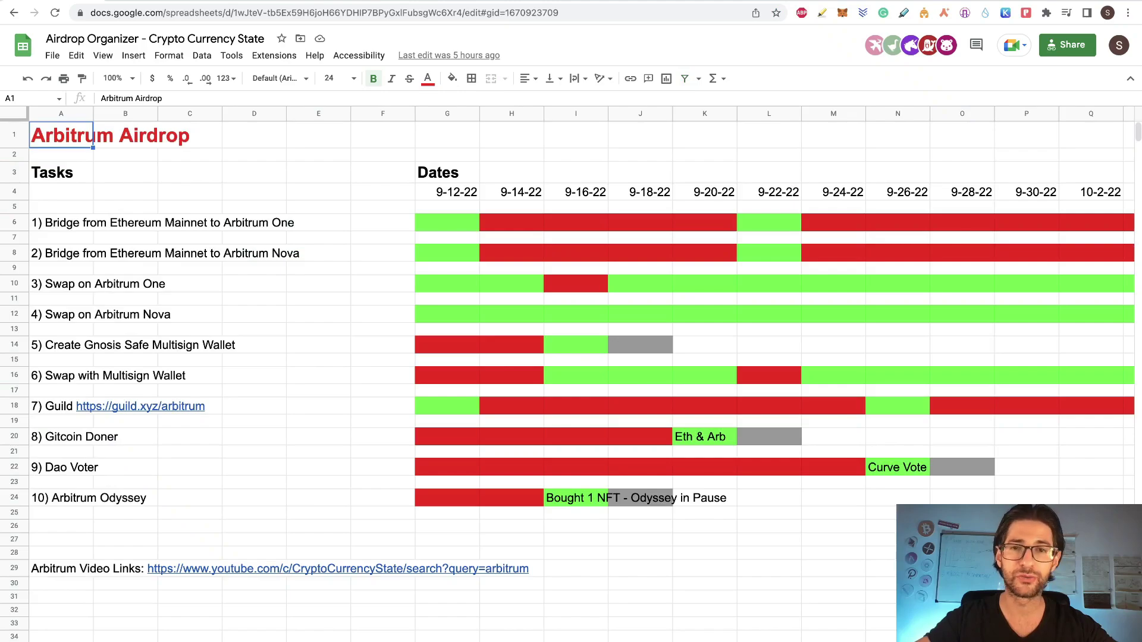
{"action": "key", "text": "ctrl+shift+Page_Up"}
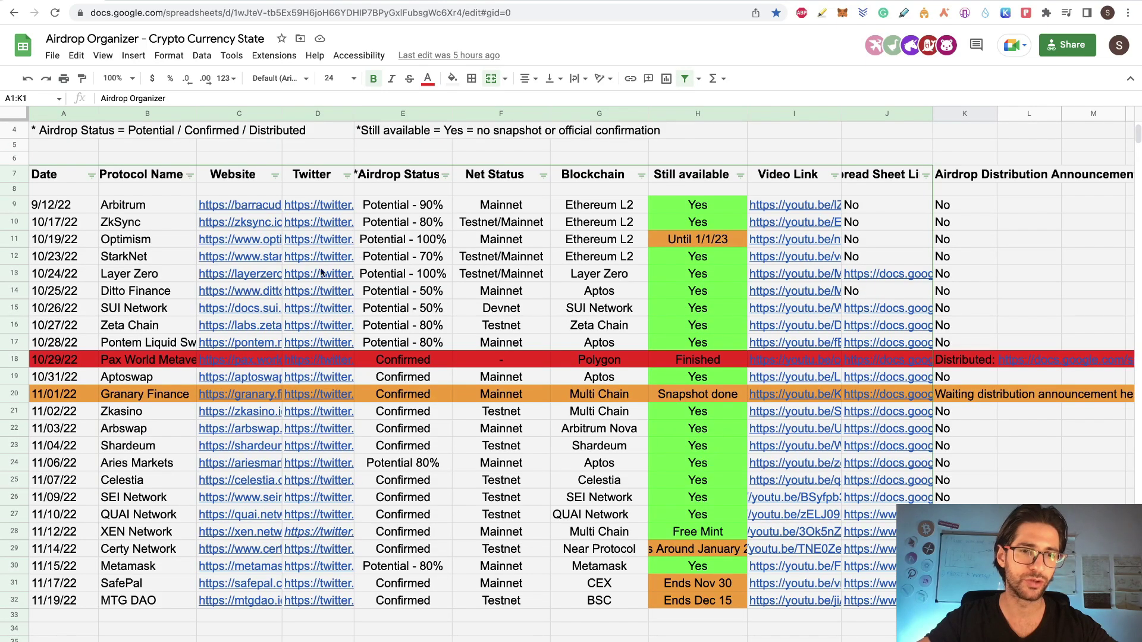
{"action": "key", "text": "ctrl+Tab"}
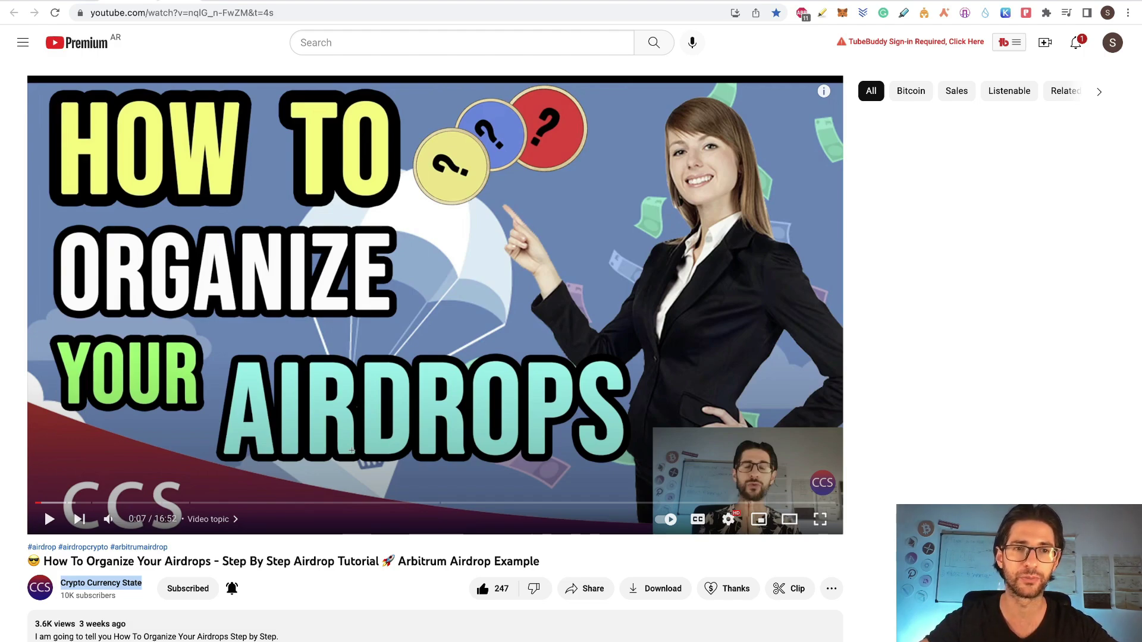
Check the cetus.zone homepage and Crew3 questboard, then open the SUI Testnet Airdrop video.
{"action": "key", "text": "ctrl+Tab"}
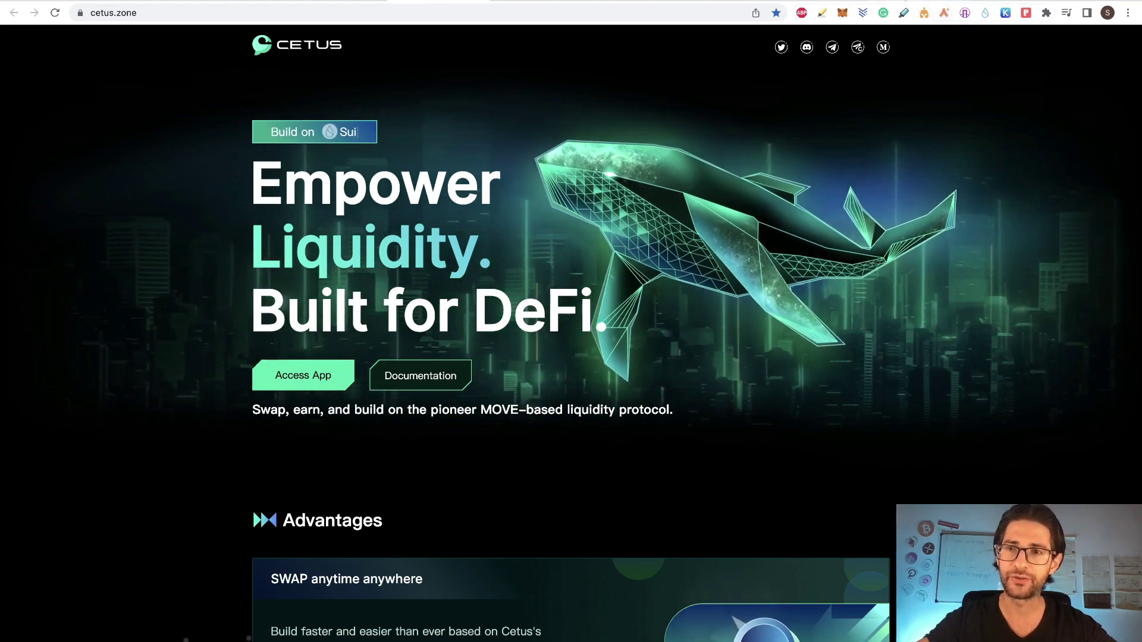
{"action": "key", "text": "ctrl+Tab"}
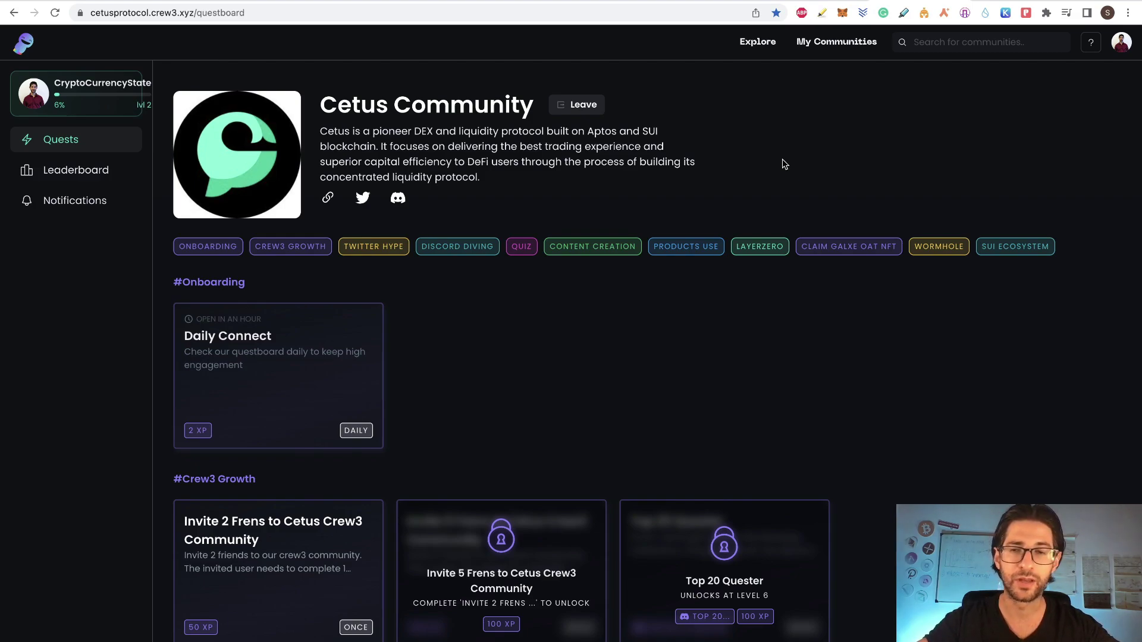
{"action": "left_click", "coordinate": [526, 2]}
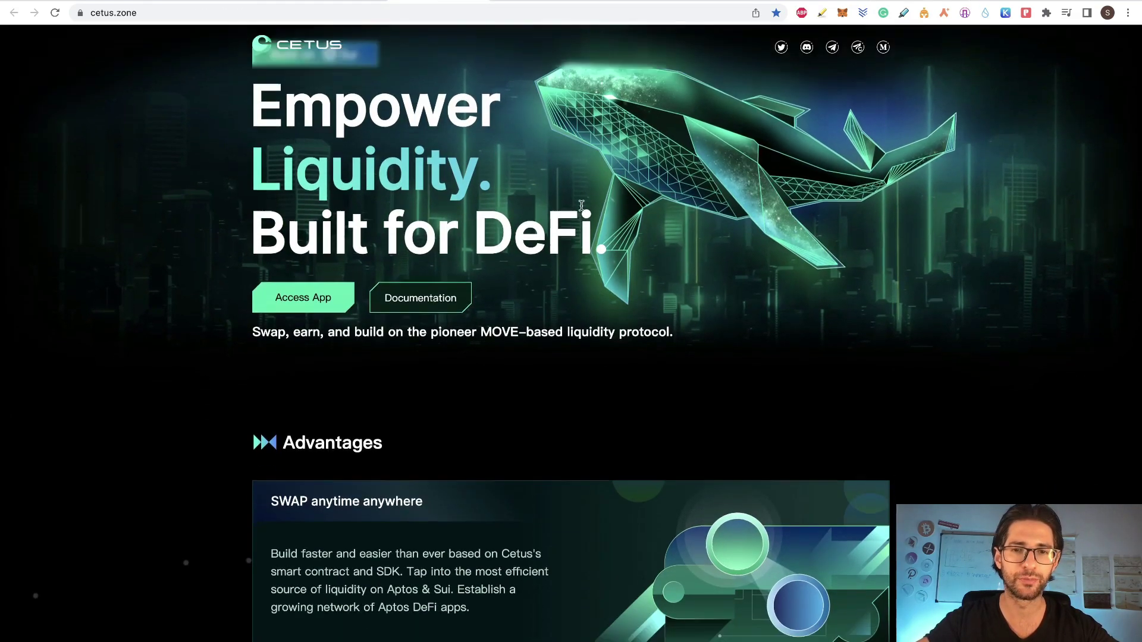
{"action": "scroll", "coordinate": [581, 209], "scroll_direction": "down", "scroll_amount": 6}
{"action": "scroll", "coordinate": [581, 211], "scroll_direction": "up", "scroll_amount": 7}
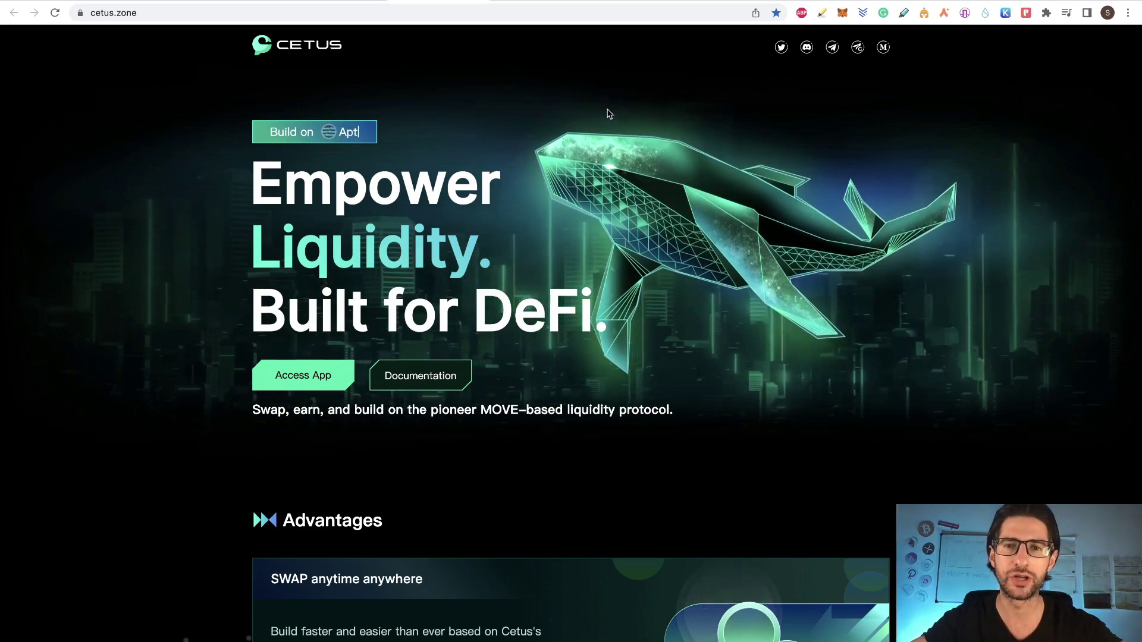
{"action": "left_click", "coordinate": [611, 5]}
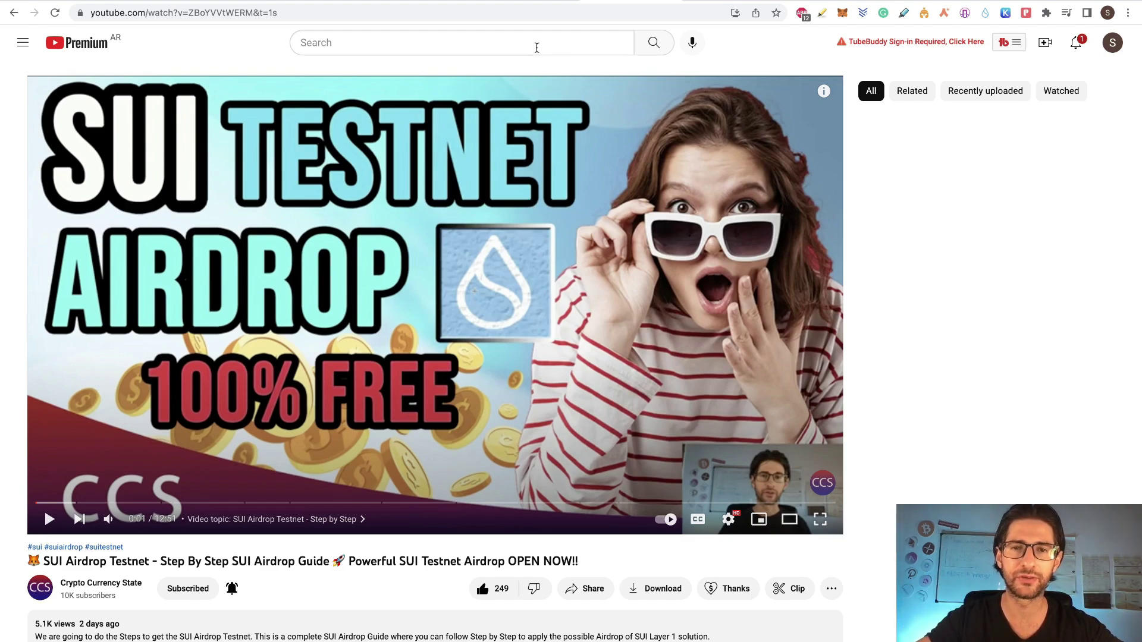
Switch to the app.cetus.zone/swap tab.
{"action": "left_click", "coordinate": [524, 3]}
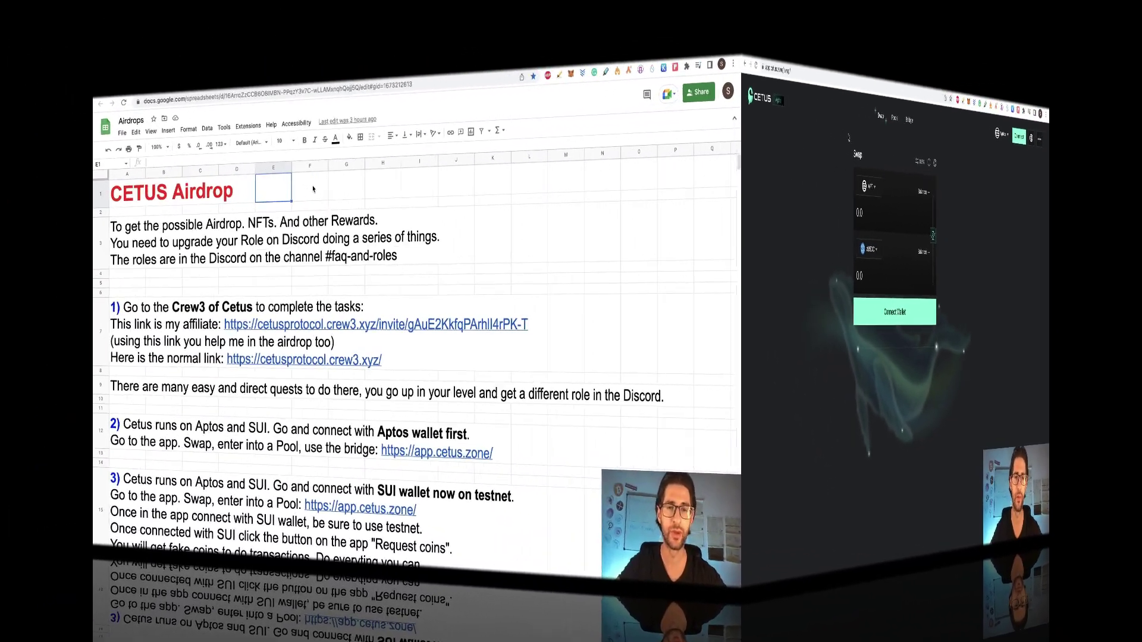
Select the intro text in A3, check Discord's faq-and-roles channel, then return to the Airdrops sheet.
{"action": "left_click", "coordinate": [69, 223]}
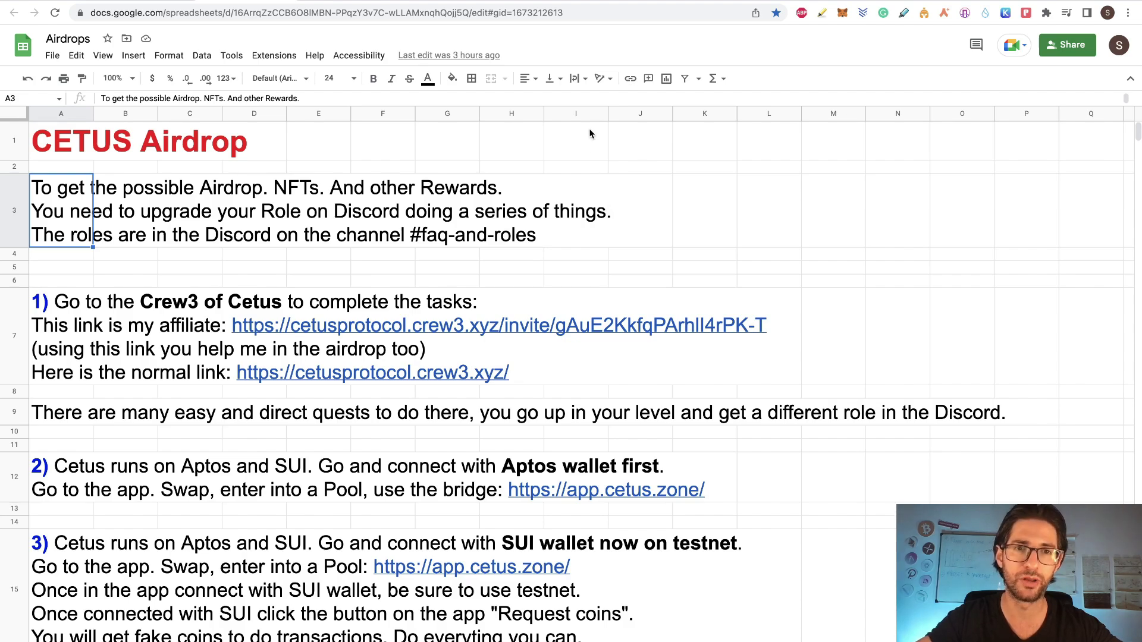
{"action": "key", "text": "ctrl+Tab"}
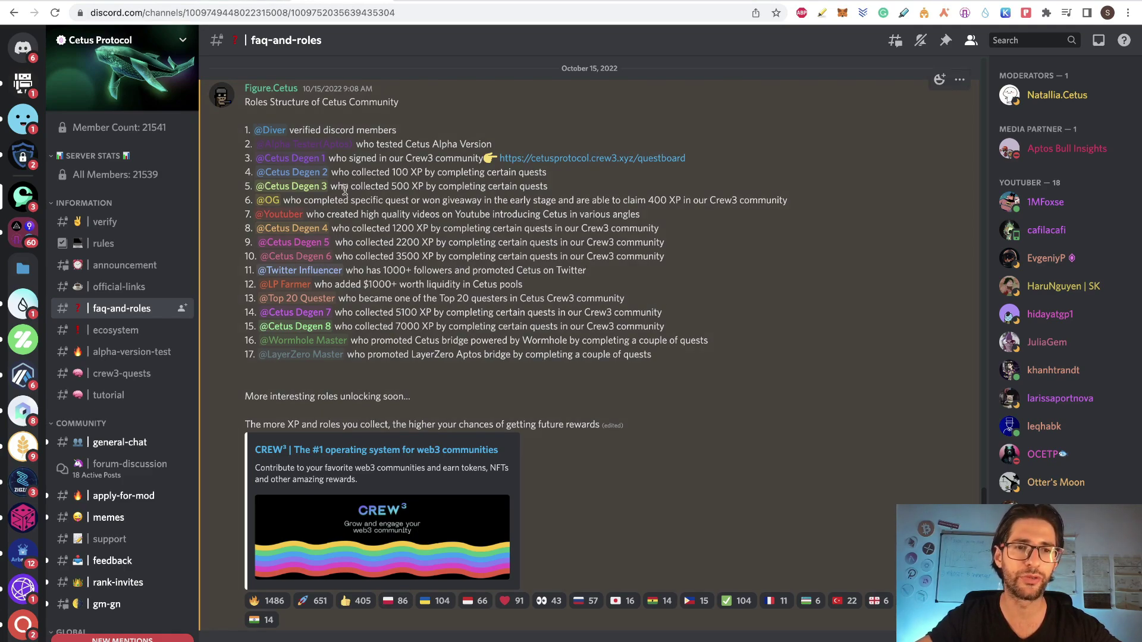
{"action": "key", "text": "ctrl+Tab"}
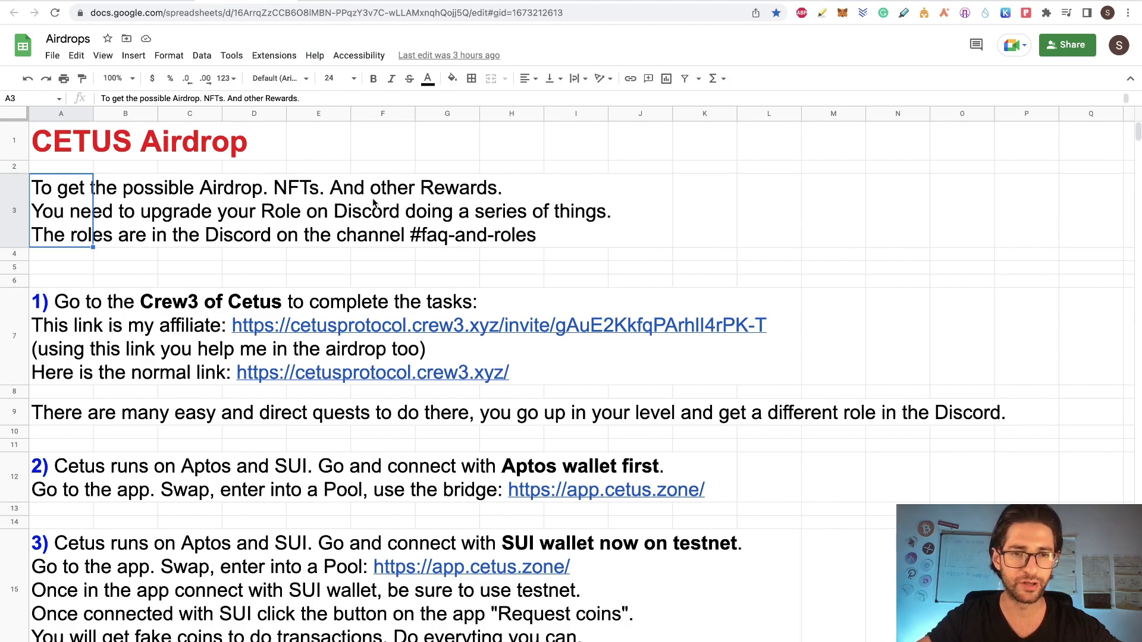
Select the Crew3 instructions in A7, then switch to the Cetus Crew3 questboard tab.
{"action": "left_click", "coordinate": [54, 313]}
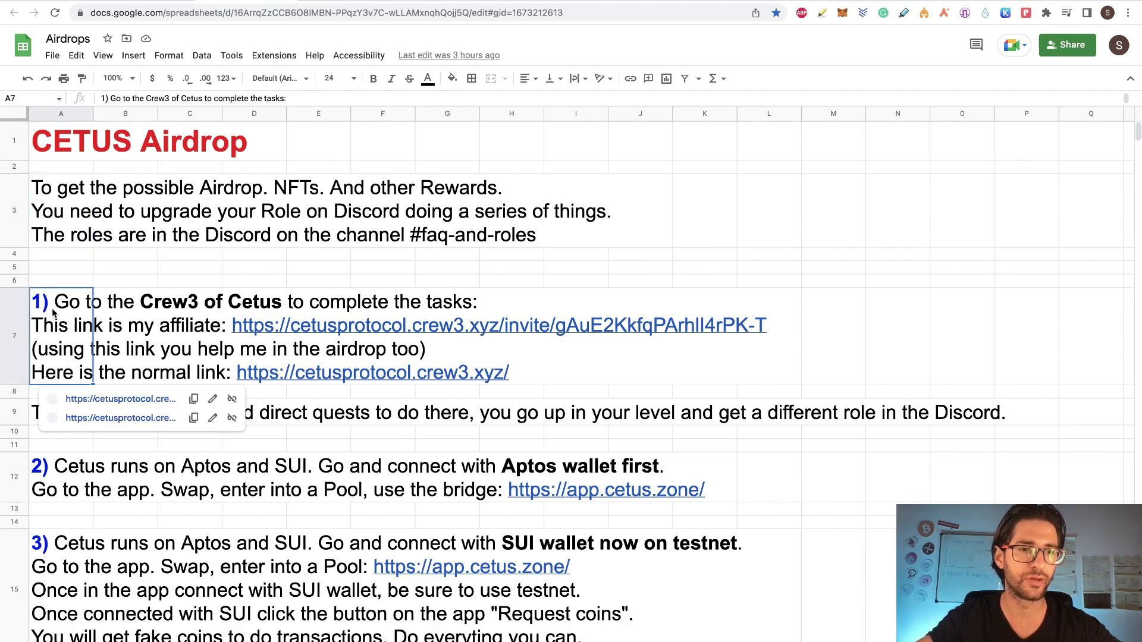
{"action": "left_click", "coordinate": [381, 263]}
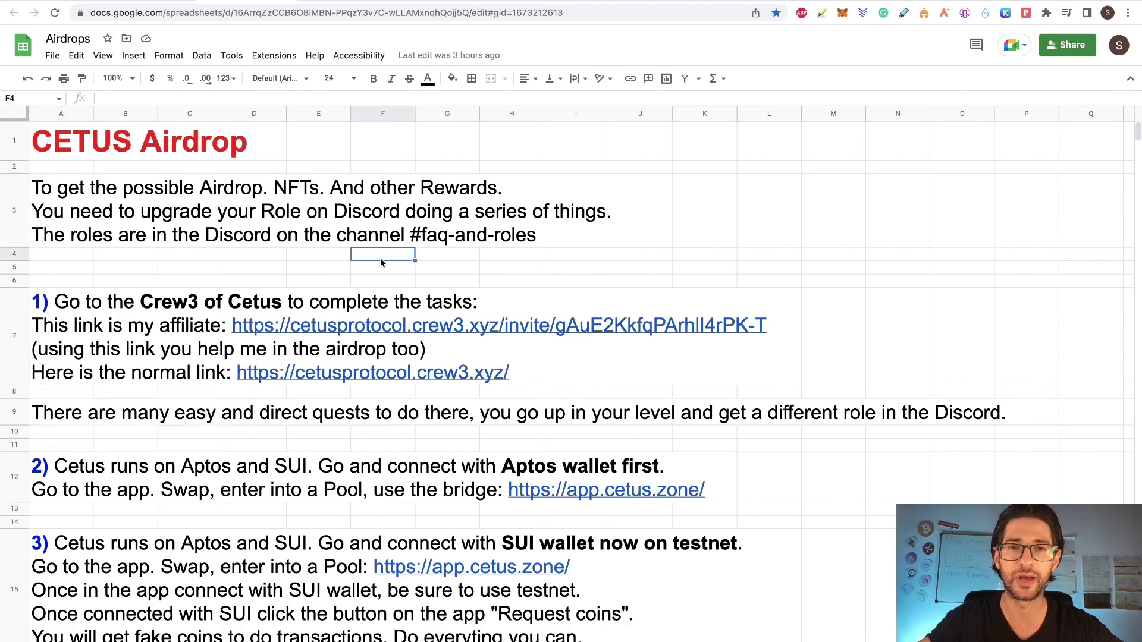
{"action": "mouse_move", "coordinate": [53, 336]}
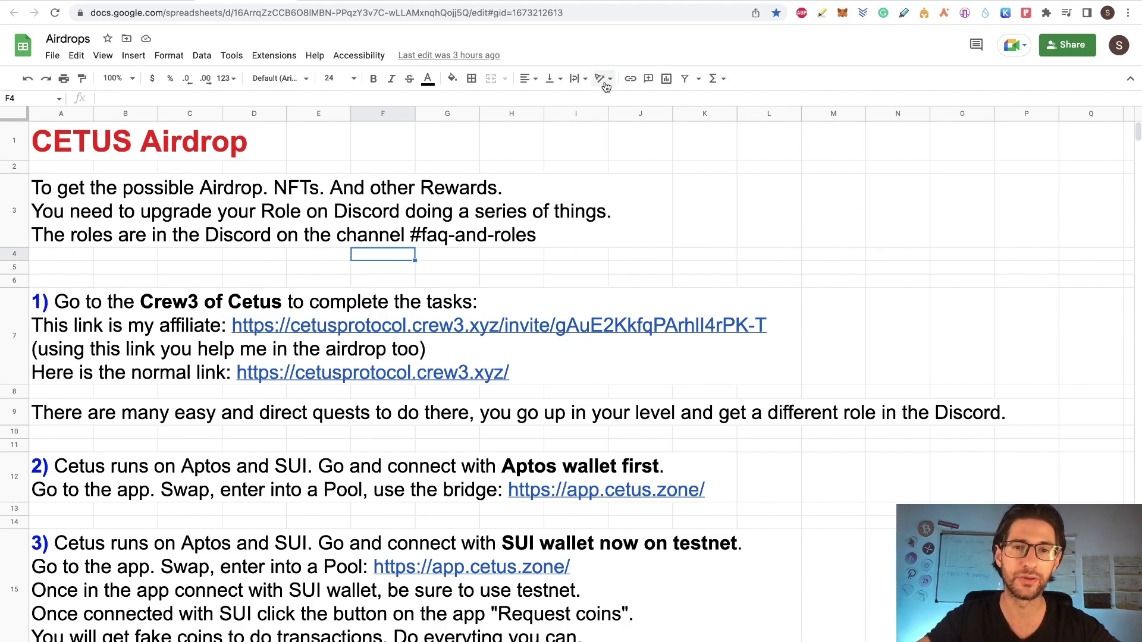
{"action": "key", "text": "ctrl+Tab"}
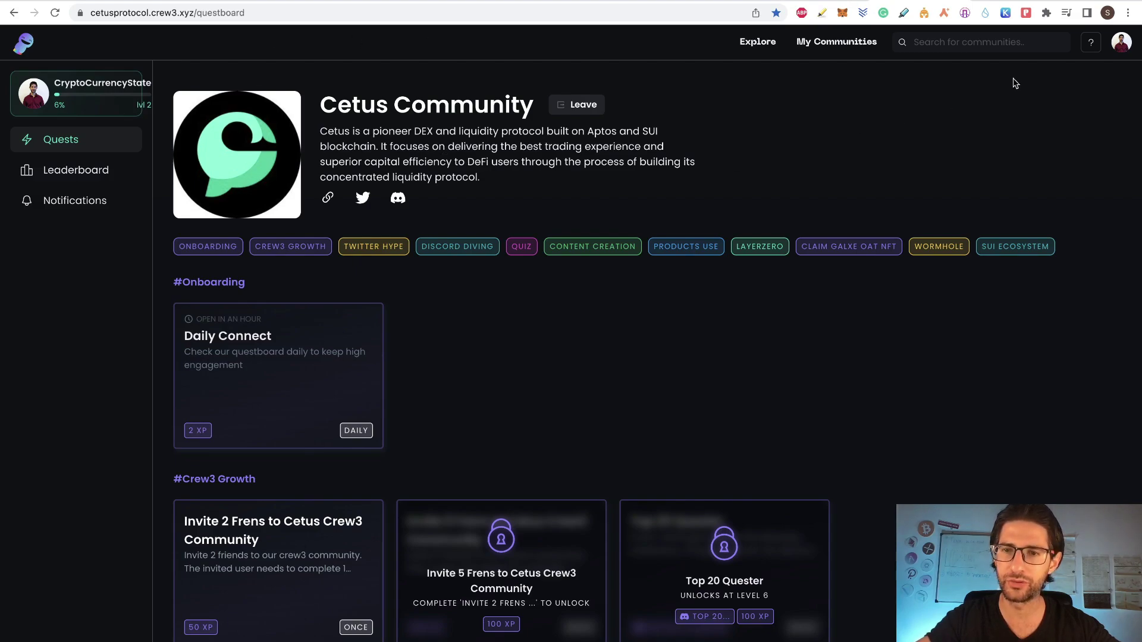
{"action": "left_click", "coordinate": [1121, 50]}
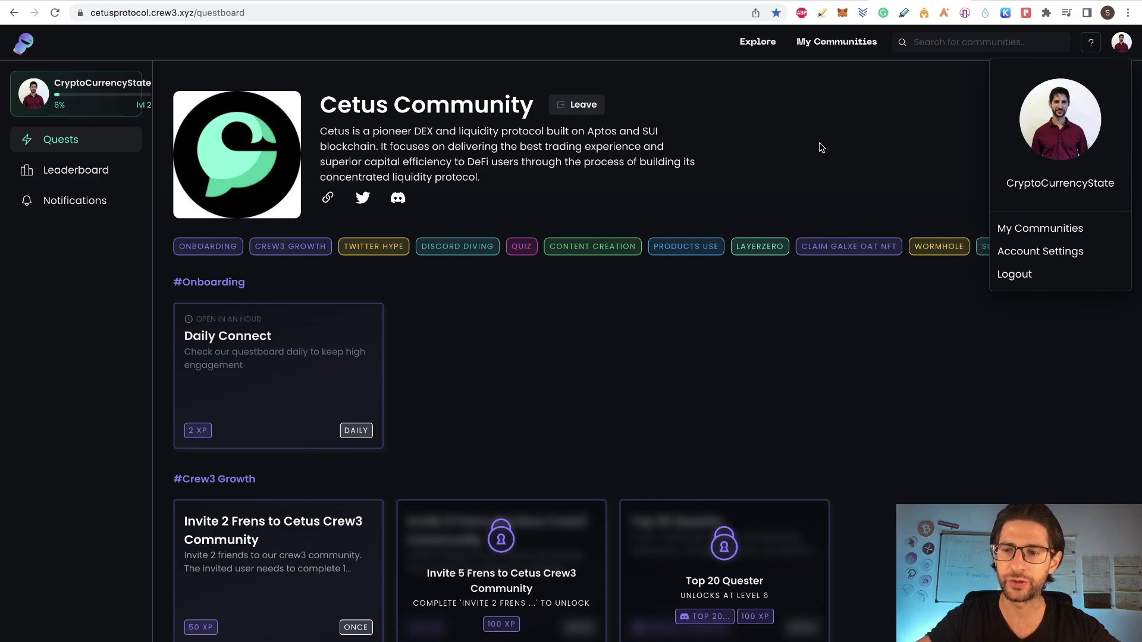
{"action": "left_click", "coordinate": [780, 168]}
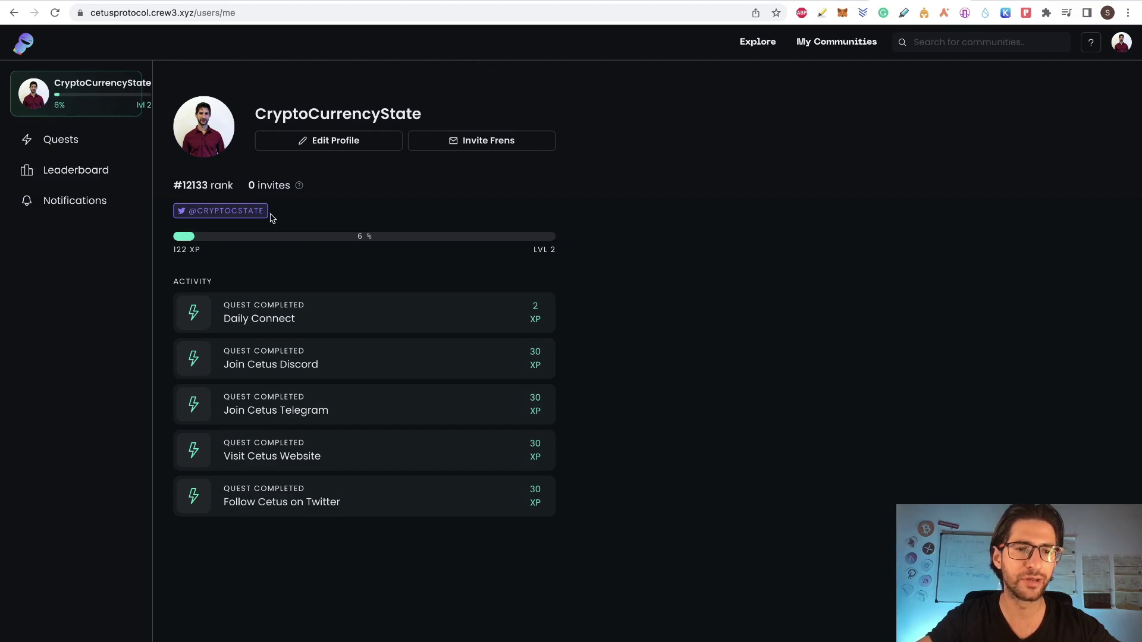
{"action": "mouse_move", "coordinate": [178, 240]}
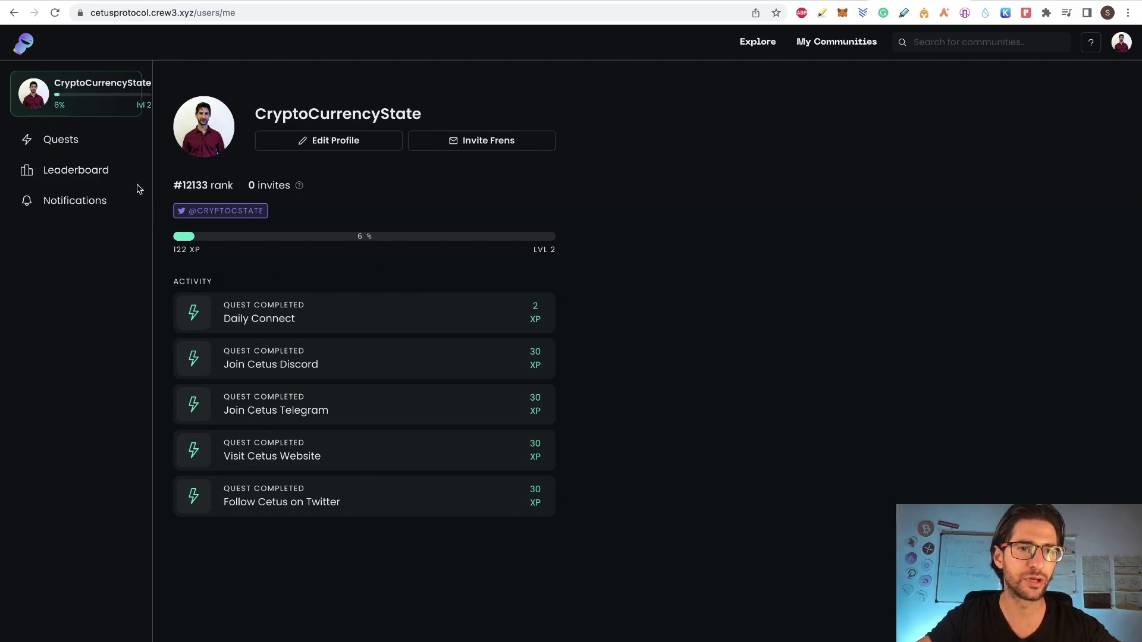
{"action": "left_click", "coordinate": [80, 146]}
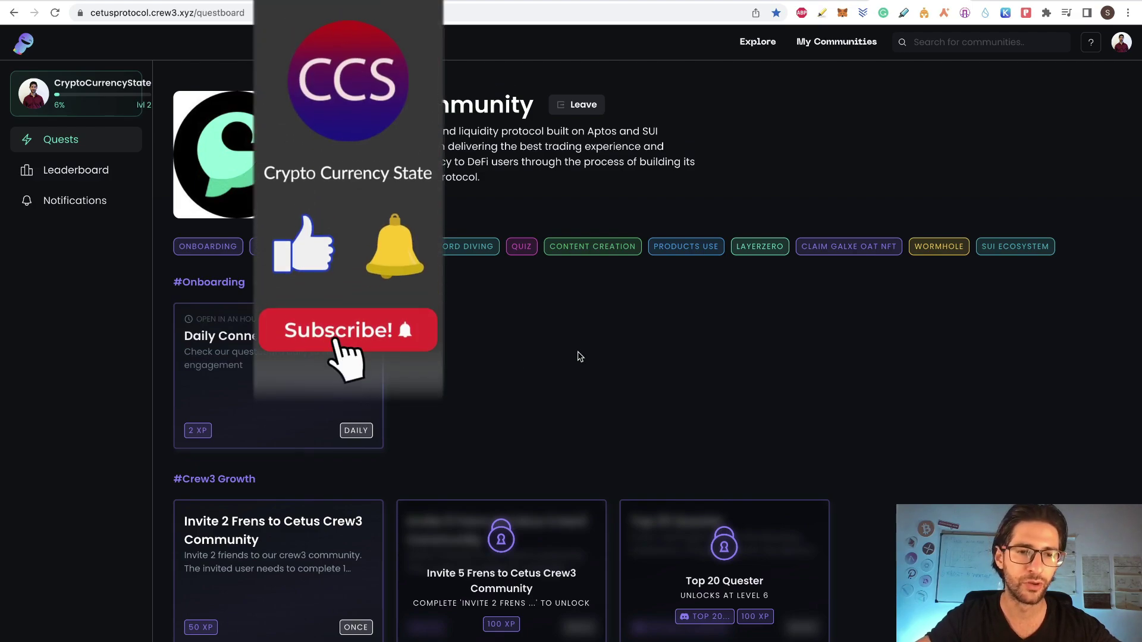
Browse all Cetus quest board sections, then open the Leaderboard from the sidebar.
{"action": "scroll", "coordinate": [843, 372], "scroll_direction": "down", "scroll_amount": 1}
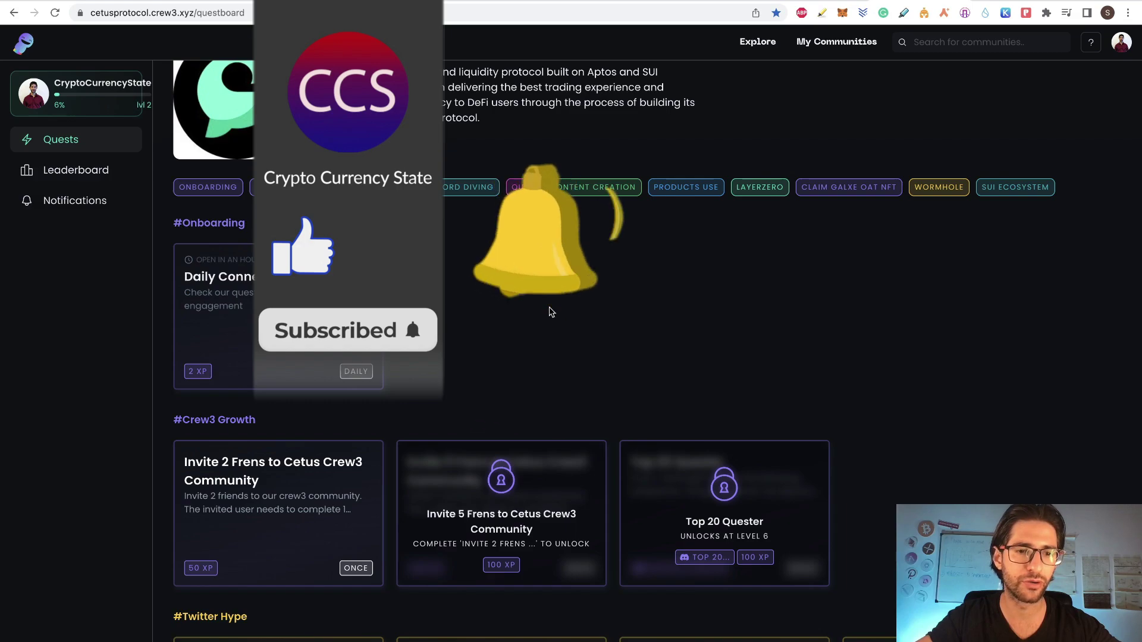
{"action": "scroll", "coordinate": [219, 330], "scroll_direction": "down", "scroll_amount": 2}
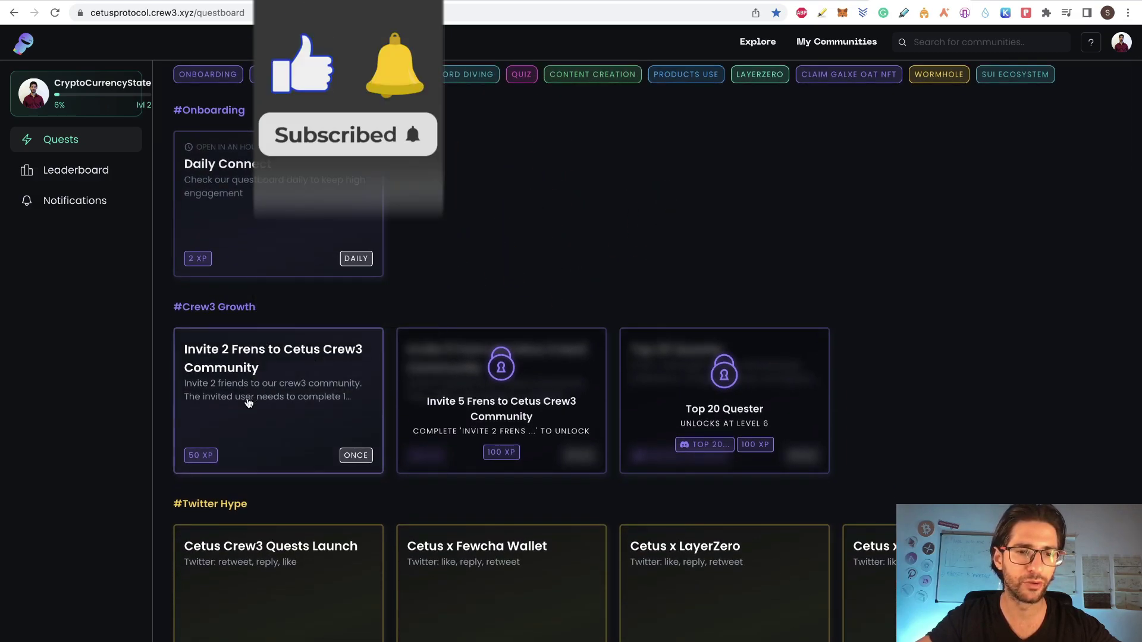
{"action": "scroll", "coordinate": [889, 294], "scroll_direction": "down", "scroll_amount": 5}
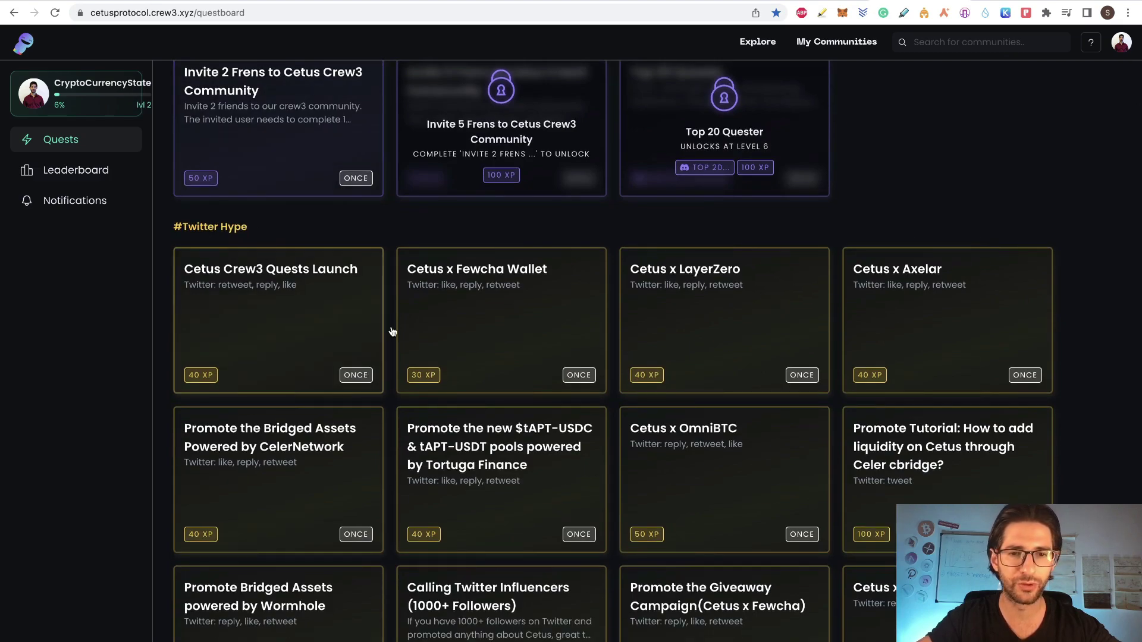
{"action": "scroll", "coordinate": [920, 221], "scroll_direction": "down", "scroll_amount": 1}
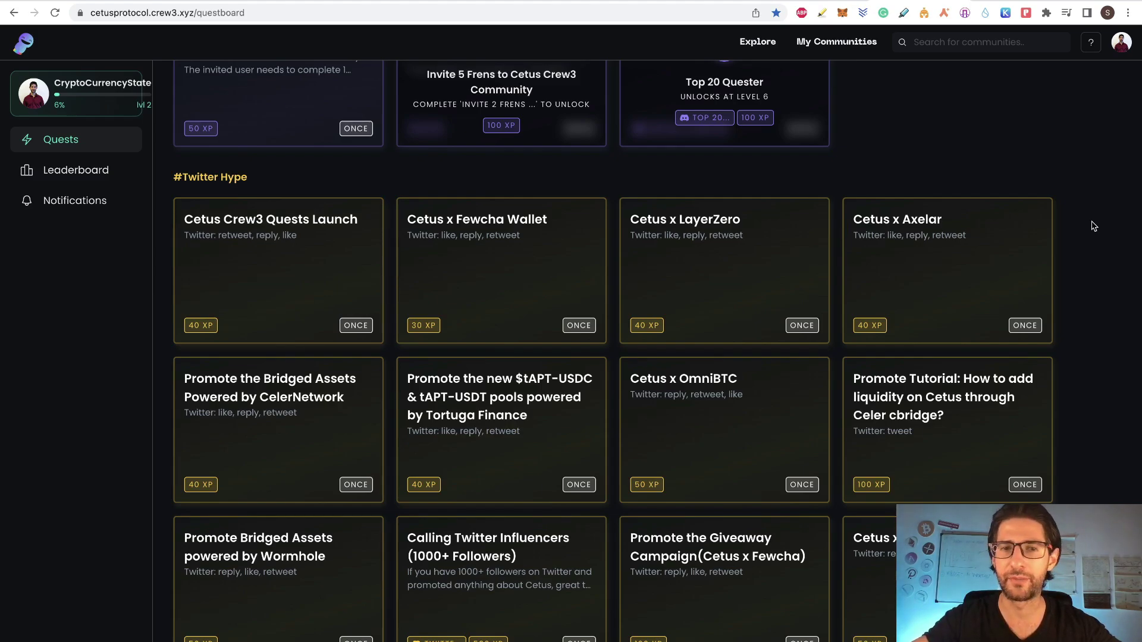
{"action": "scroll", "coordinate": [1093, 226], "scroll_direction": "down", "scroll_amount": 7}
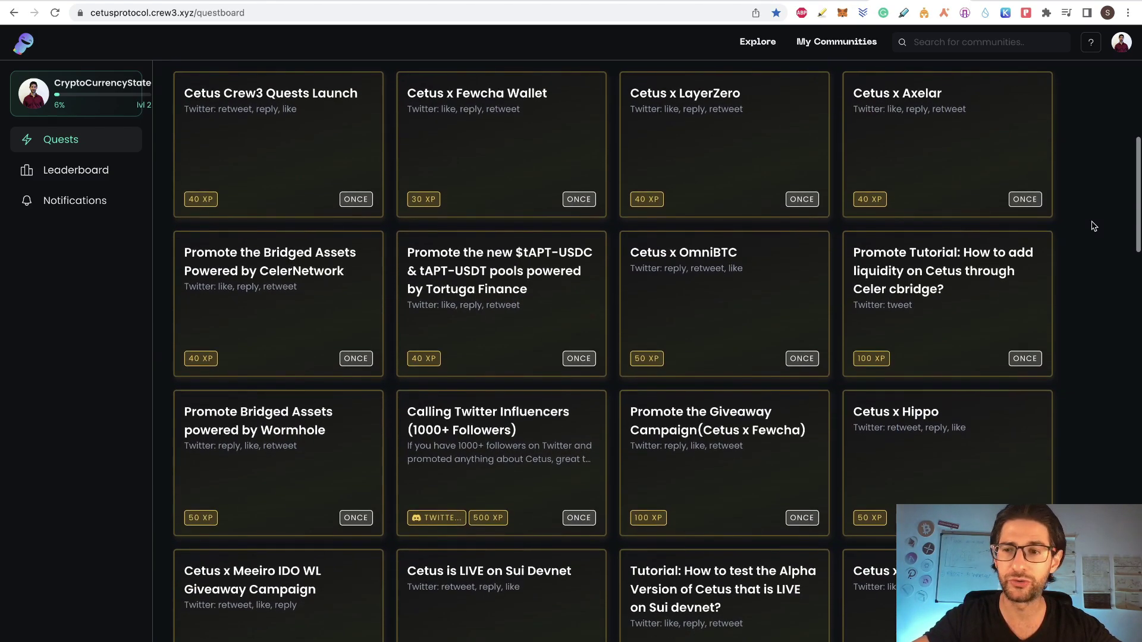
{"action": "scroll", "coordinate": [1093, 226], "scroll_direction": "down", "scroll_amount": 6}
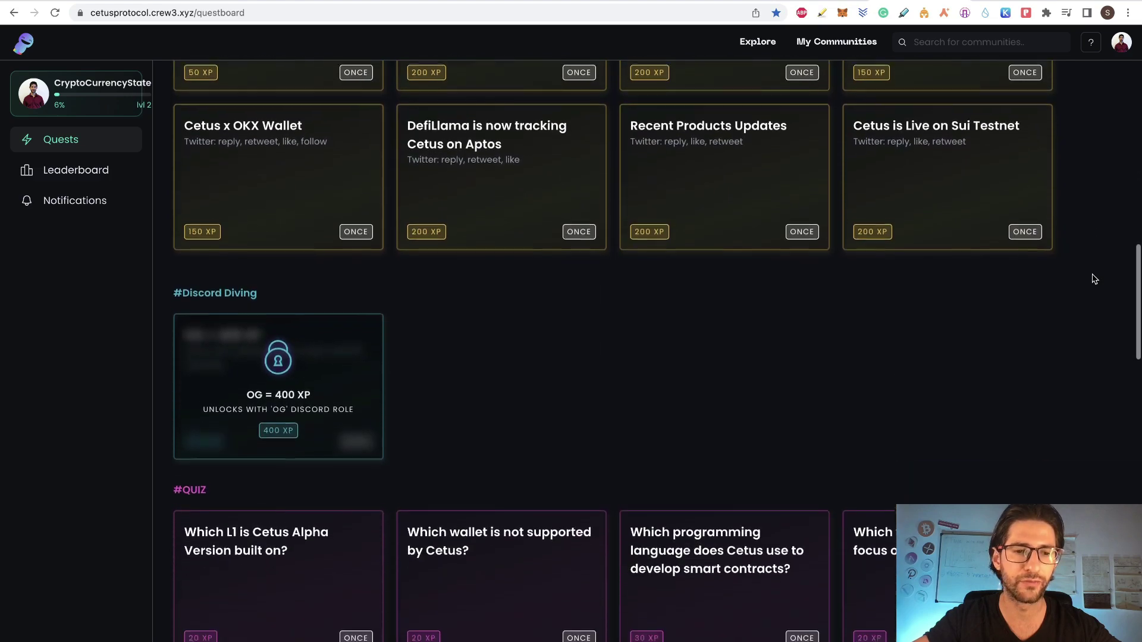
{"action": "scroll", "coordinate": [1094, 279], "scroll_direction": "down", "scroll_amount": 3}
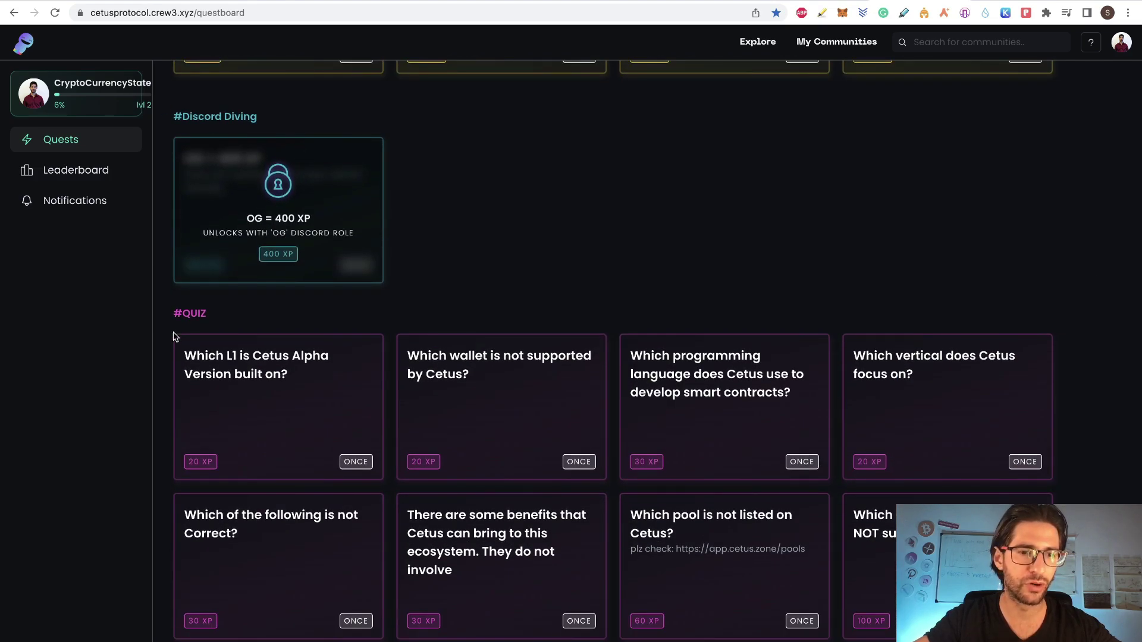
{"action": "scroll", "coordinate": [490, 297], "scroll_direction": "down", "scroll_amount": 2}
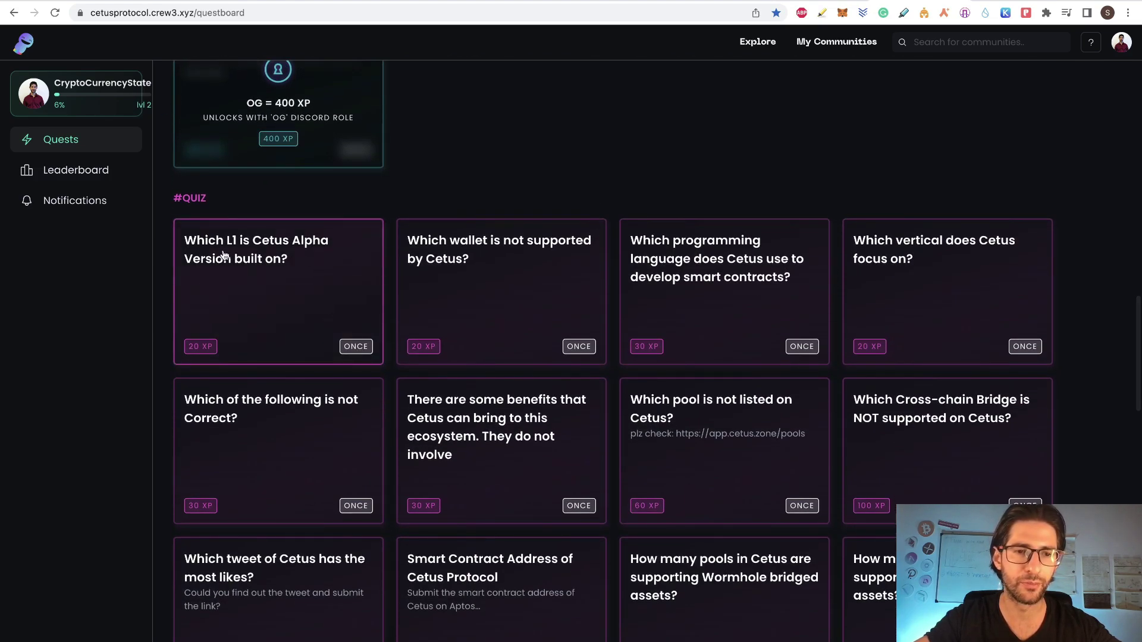
{"action": "scroll", "coordinate": [487, 175], "scroll_direction": "down", "scroll_amount": 1}
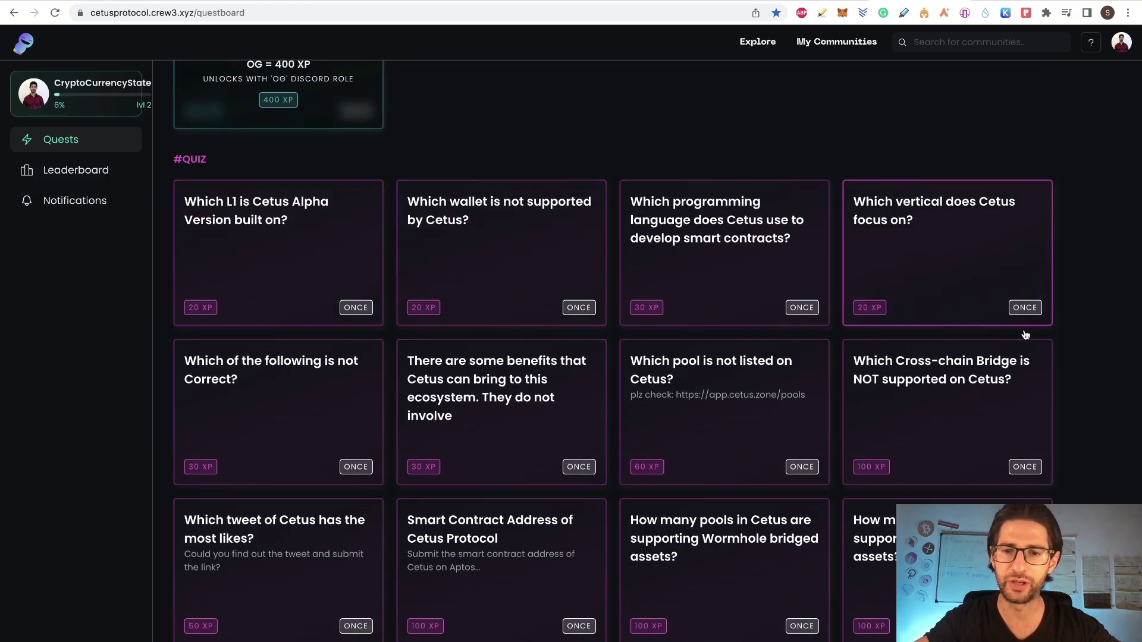
{"action": "scroll", "coordinate": [1063, 370], "scroll_direction": "down", "scroll_amount": 5}
{"action": "scroll", "coordinate": [1063, 372], "scroll_direction": "down", "scroll_amount": 10}
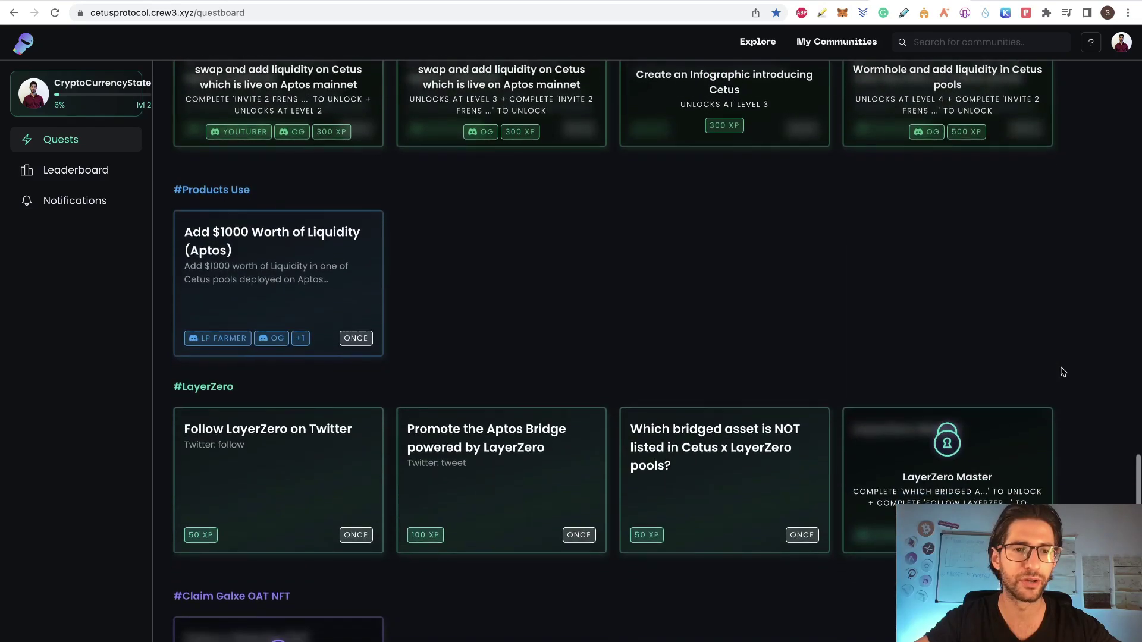
{"action": "scroll", "coordinate": [1060, 372], "scroll_direction": "up", "scroll_amount": 4}
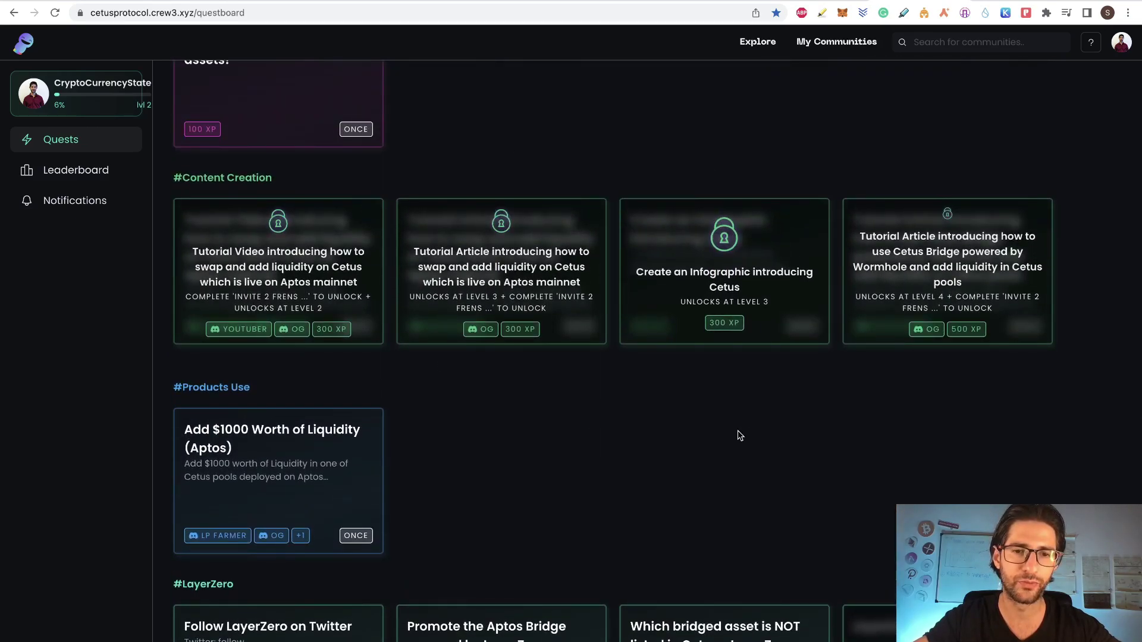
{"action": "scroll", "coordinate": [981, 494], "scroll_direction": "down", "scroll_amount": 12}
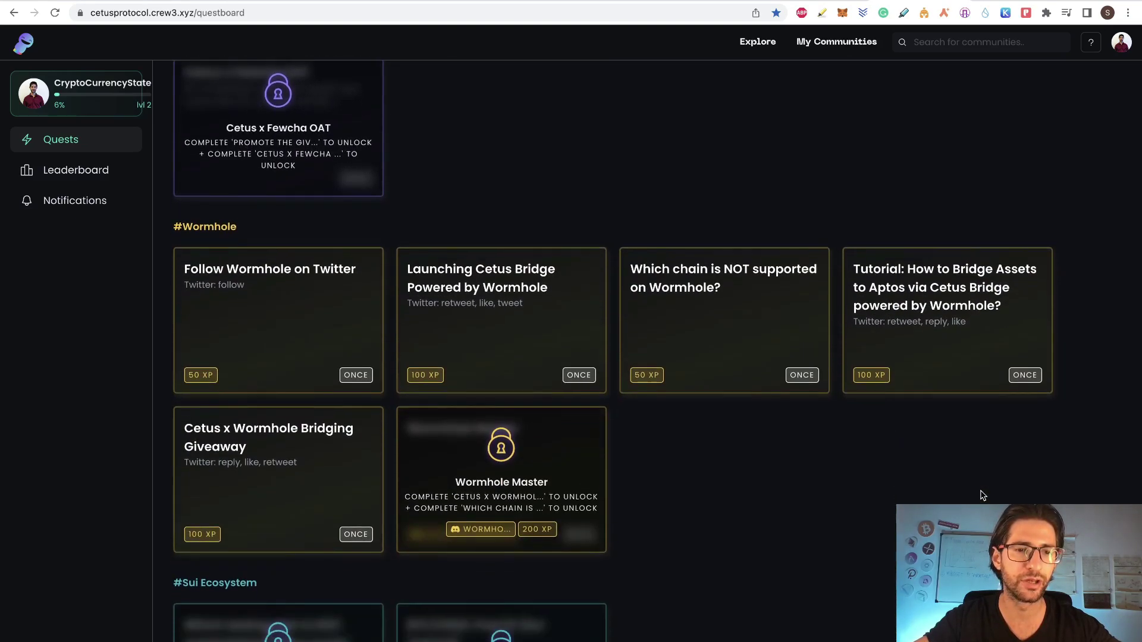
{"action": "scroll", "coordinate": [879, 463], "scroll_direction": "down", "scroll_amount": 1}
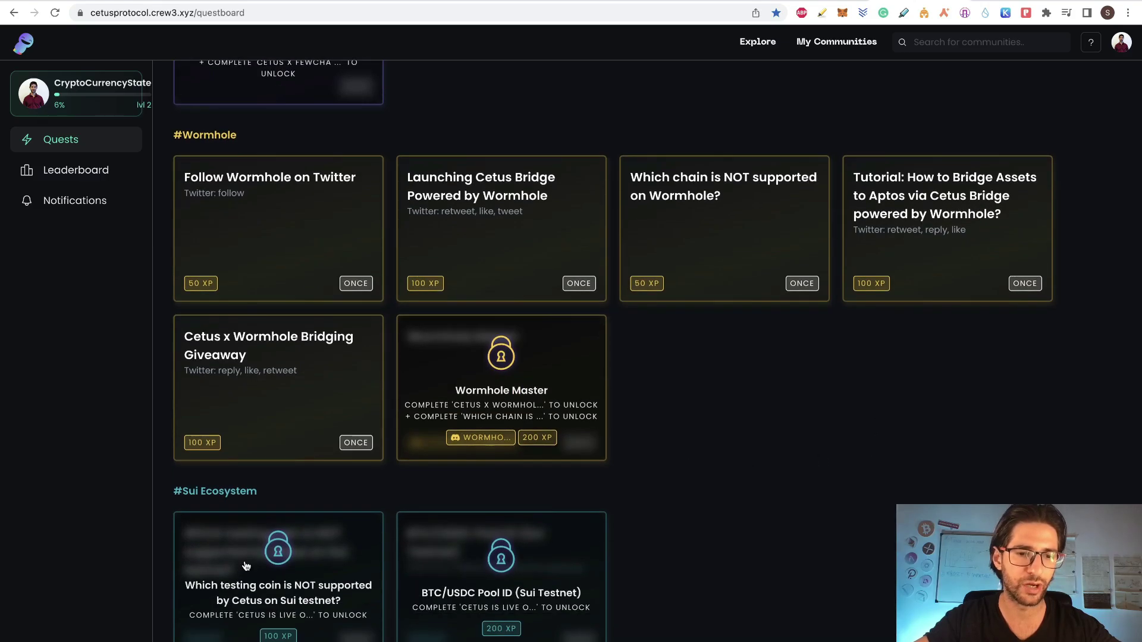
{"action": "scroll", "coordinate": [612, 351], "scroll_direction": "up", "scroll_amount": 20}
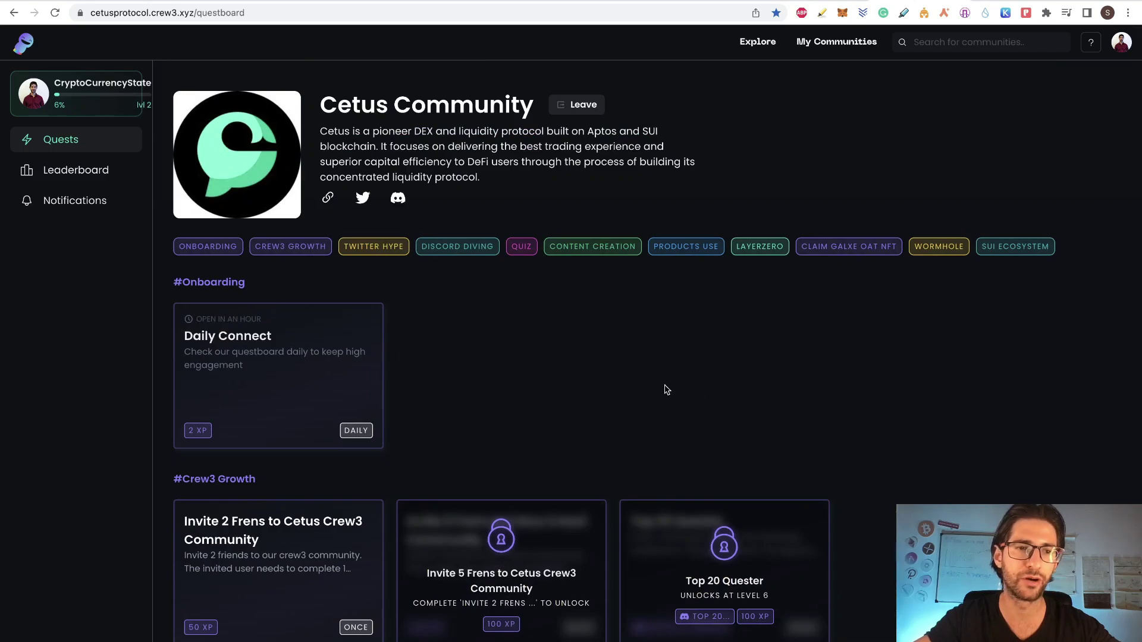
{"action": "left_click", "coordinate": [93, 172]}
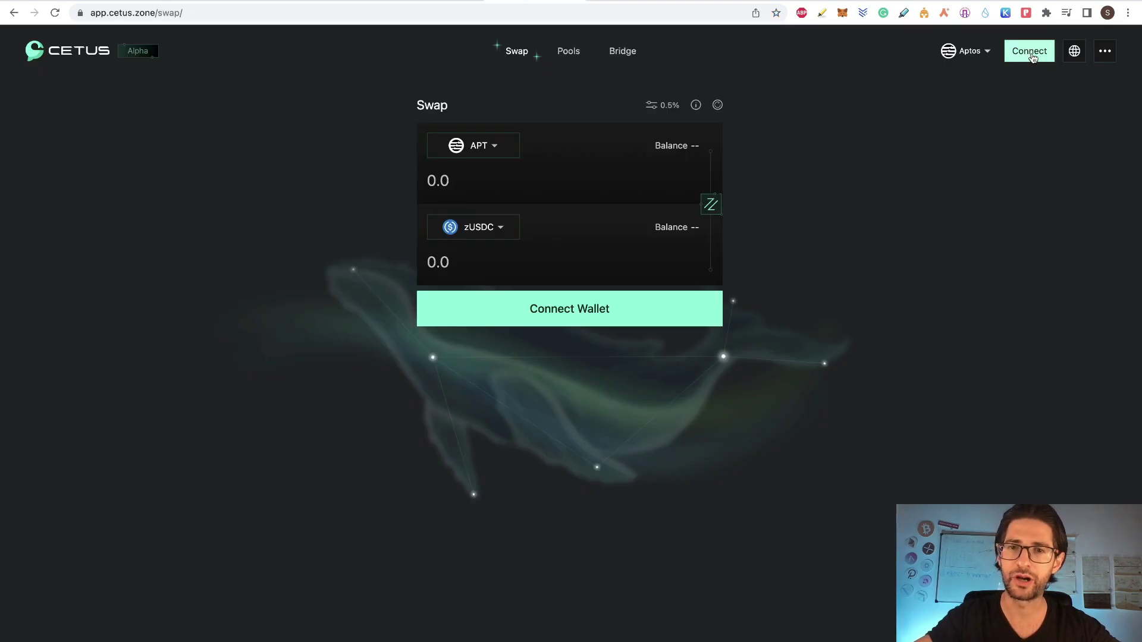
Connect the Pontem wallet and swap 1 zUSDT for 0.23819957 APT.
{"action": "left_click", "coordinate": [1031, 53]}
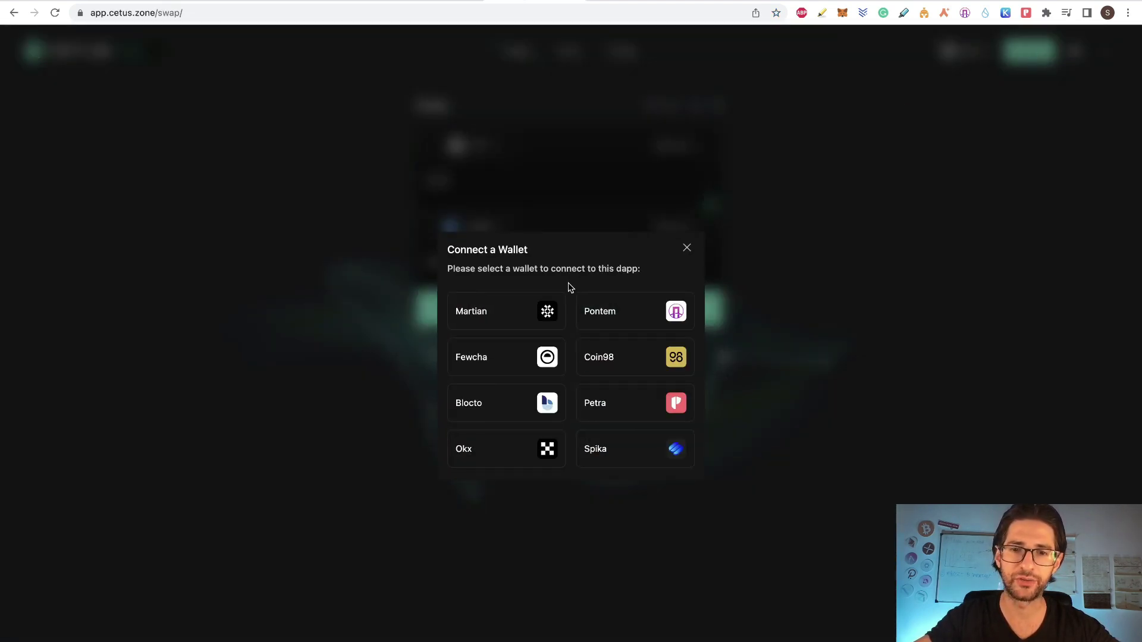
{"action": "left_click", "coordinate": [617, 321]}
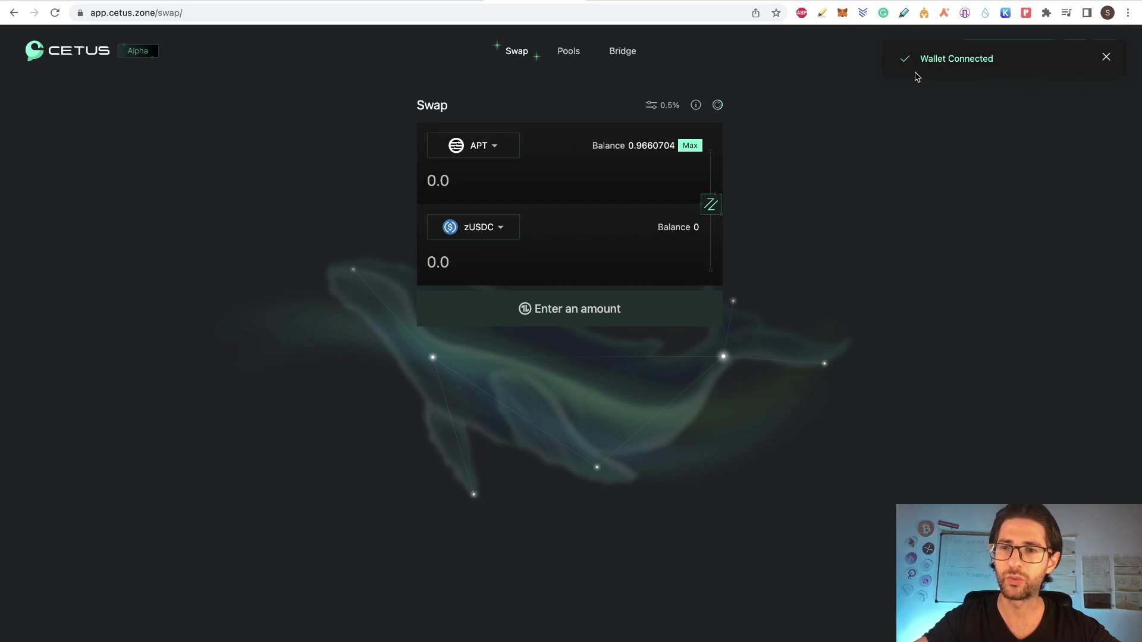
{"action": "left_click", "coordinate": [500, 231]}
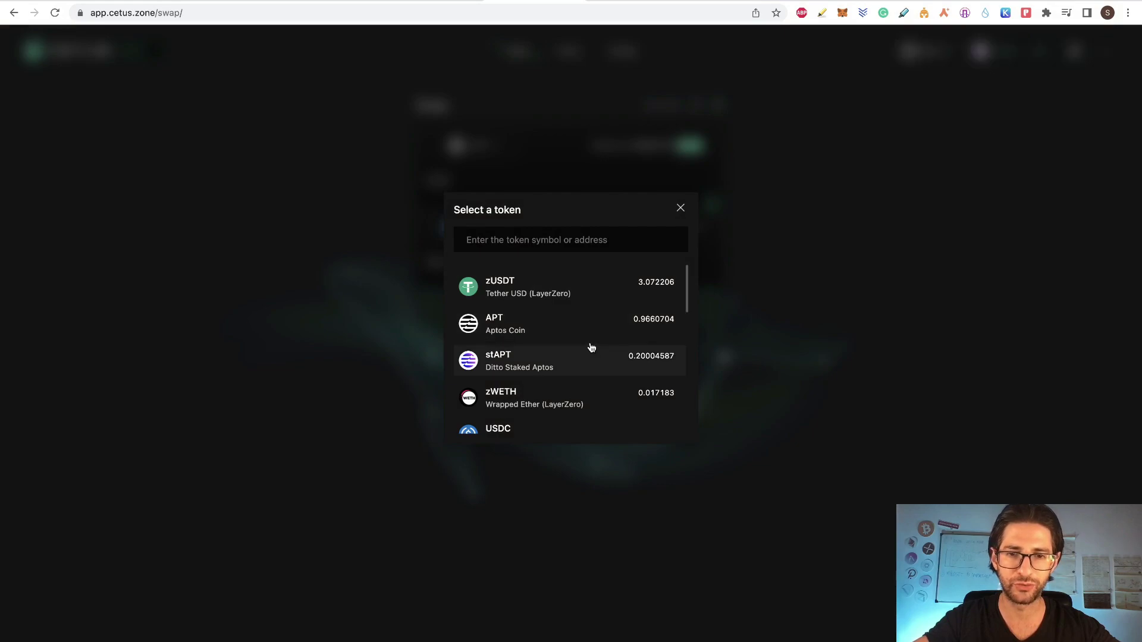
{"action": "left_click", "coordinate": [540, 278]}
{"action": "left_click", "coordinate": [487, 181]}
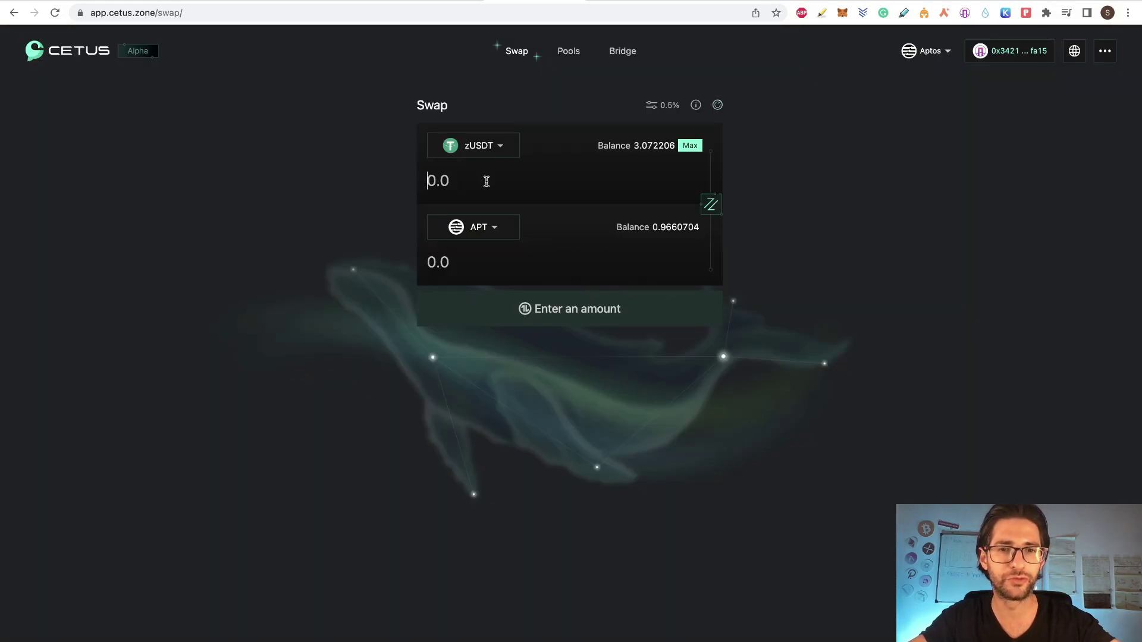
{"action": "type", "text": "1"}
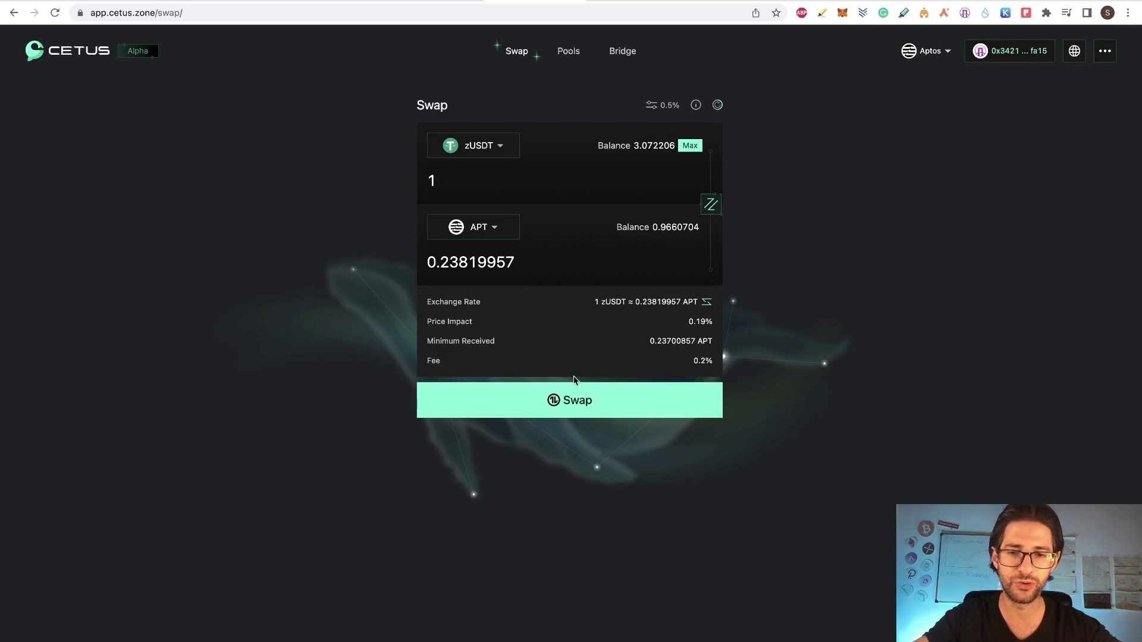
{"action": "left_click", "coordinate": [622, 400]}
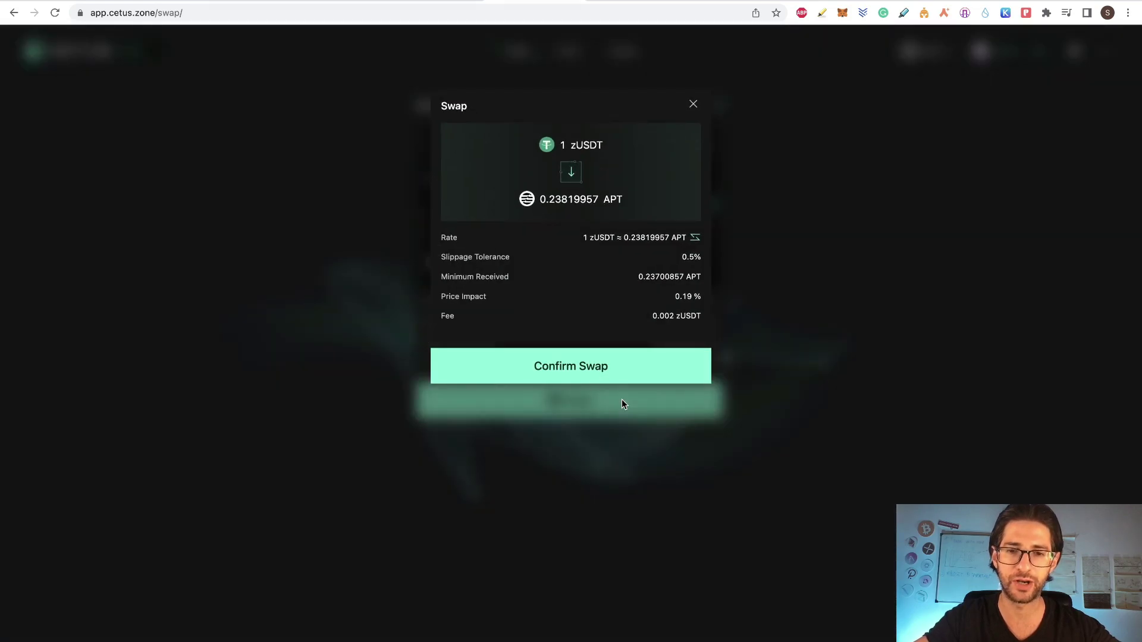
{"action": "left_click", "coordinate": [647, 373]}
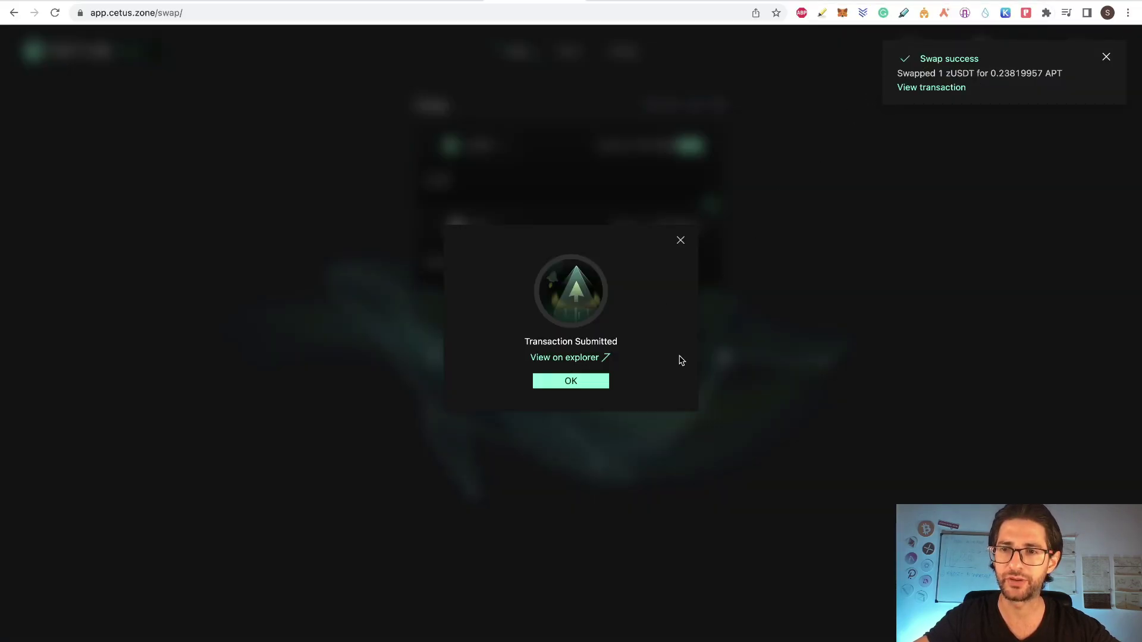
View the swap transaction on the explorer, then dismiss the submitted and success notices.
{"action": "left_click", "coordinate": [957, 88]}
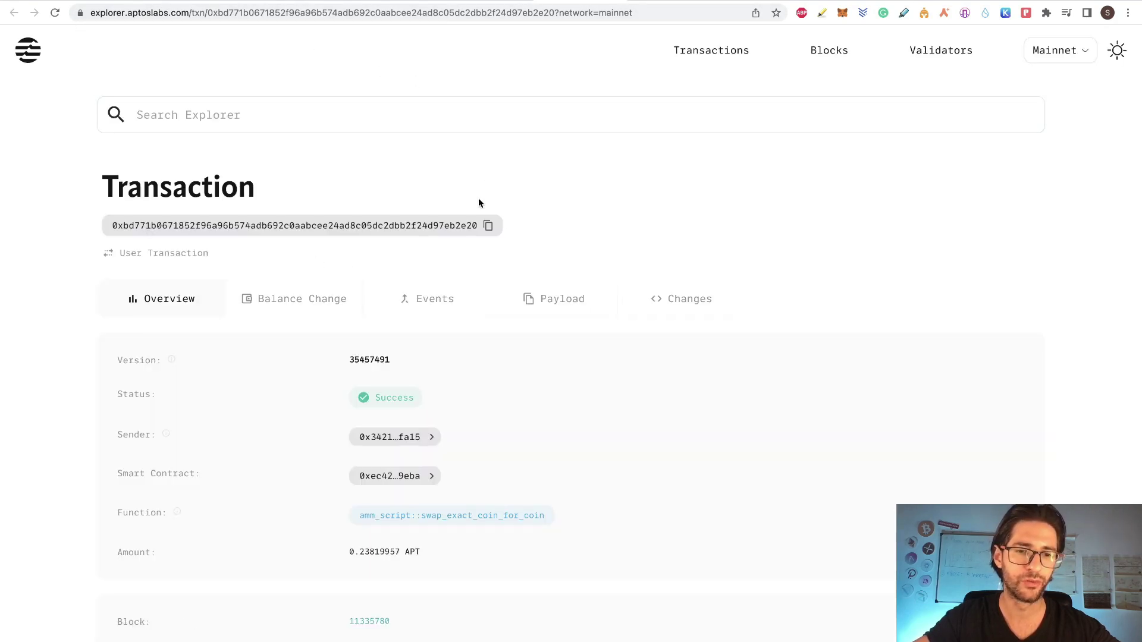
{"action": "left_click", "coordinate": [614, 0]}
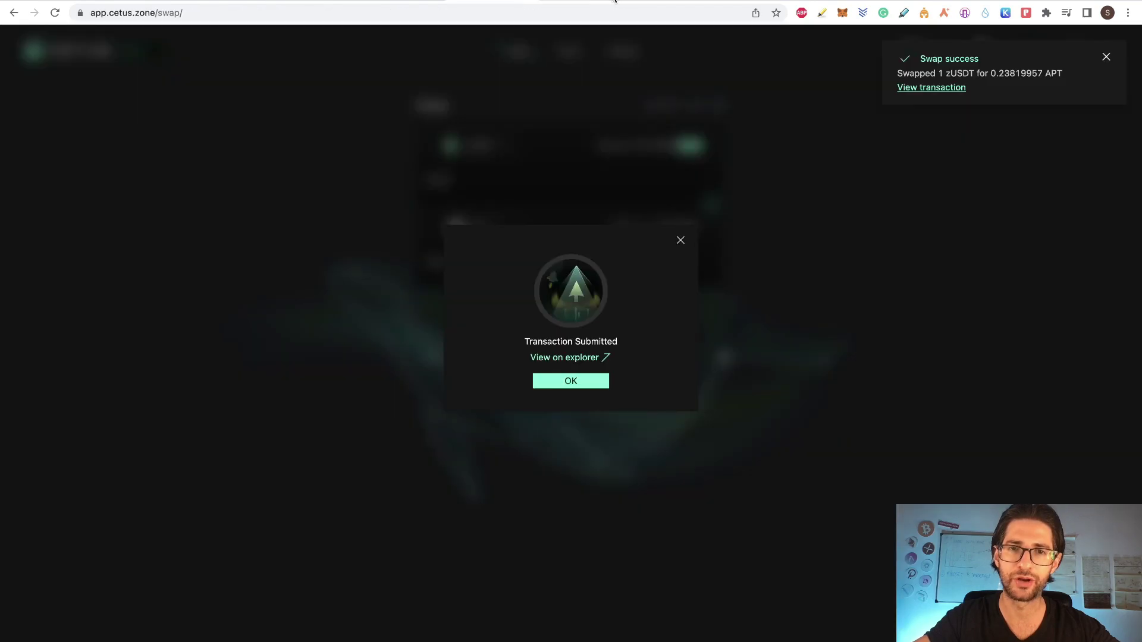
{"action": "left_click", "coordinate": [582, 385]}
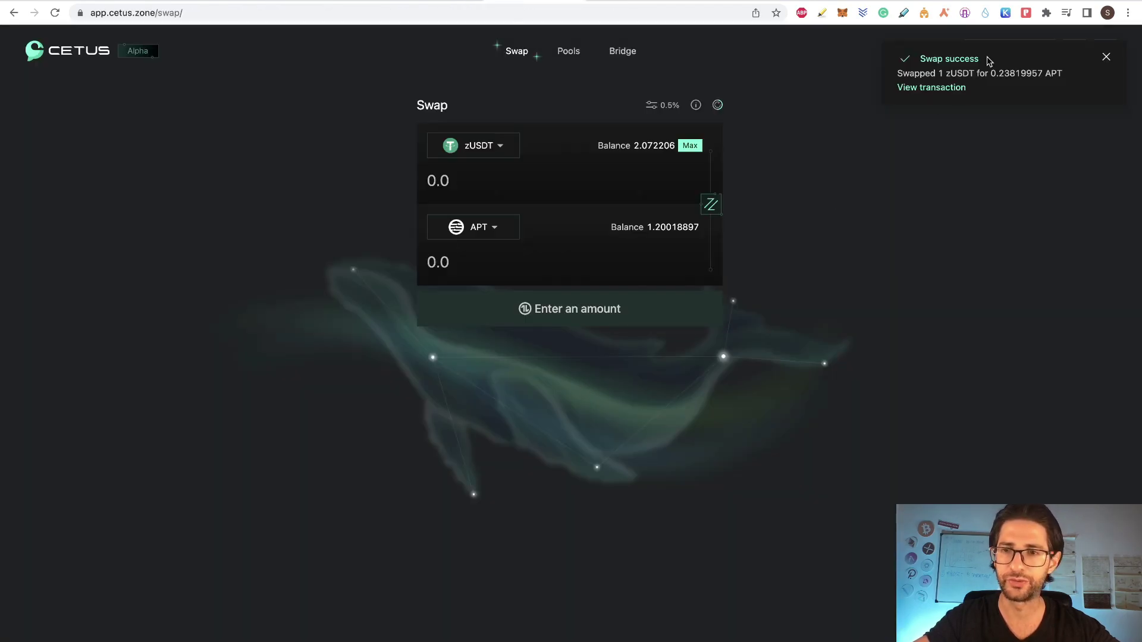
{"action": "left_click", "coordinate": [1106, 57]}
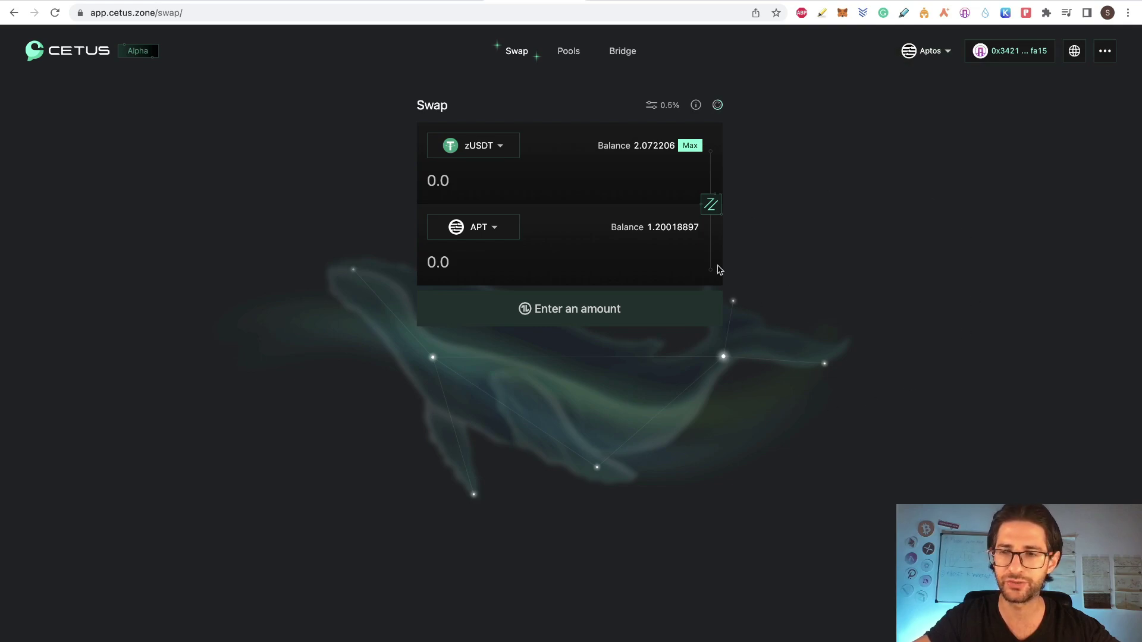
Browse the liquidity pools list and look at the APT / zUSDT add-liquidity form.
{"action": "left_click", "coordinate": [571, 52]}
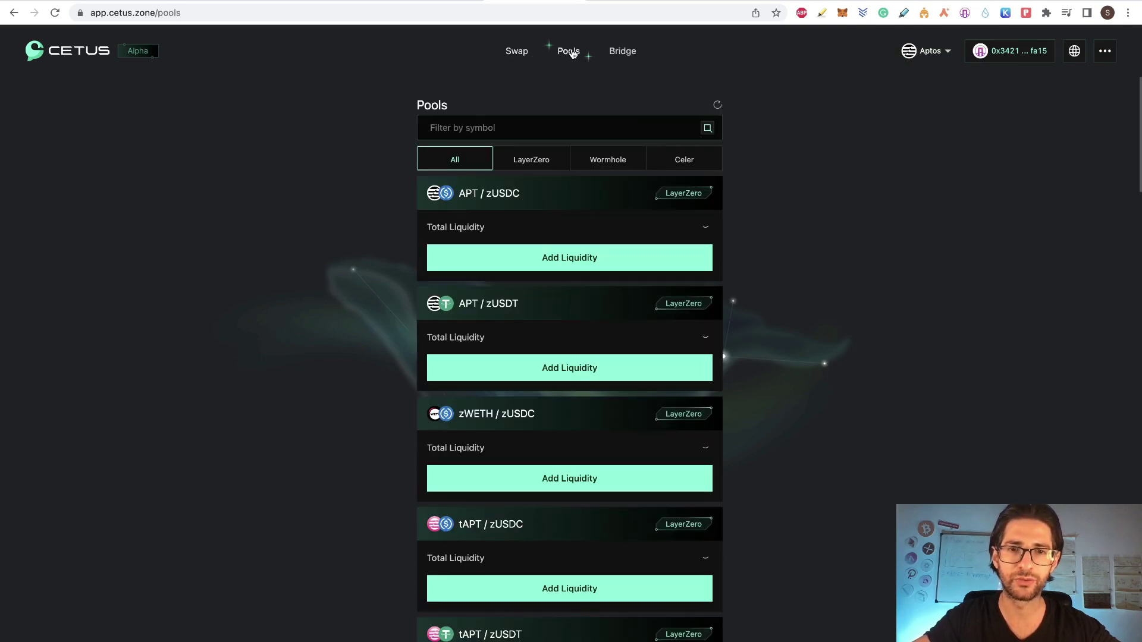
{"action": "scroll", "coordinate": [648, 295], "scroll_direction": "down", "scroll_amount": 1}
{"action": "left_click", "coordinate": [633, 324]}
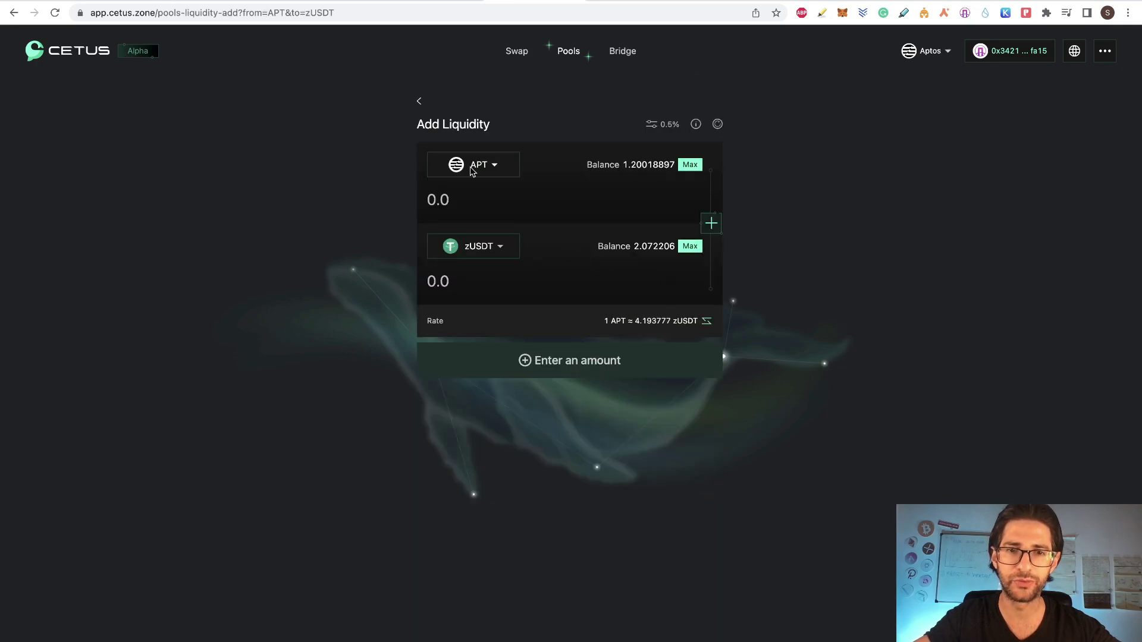
{"action": "left_click", "coordinate": [419, 101]}
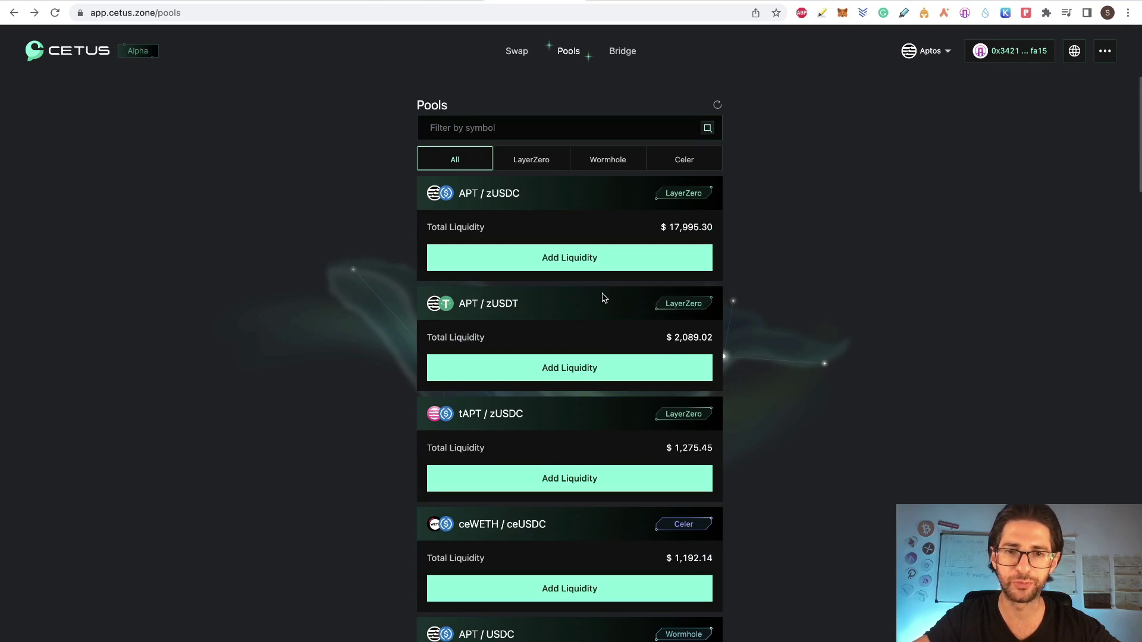
Supply 1 zUSDT and 0.23844851 APT to the APT / zUSDT pool, approving in the wallet.
{"action": "left_click", "coordinate": [596, 372]}
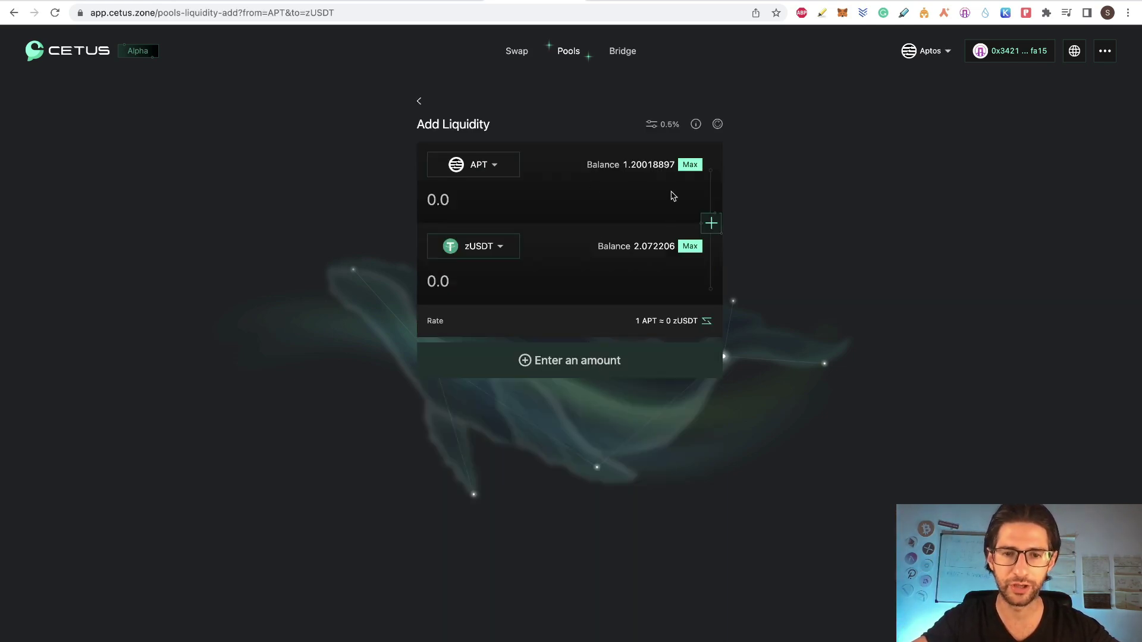
{"action": "left_click", "coordinate": [581, 278]}
{"action": "type", "text": "1"}
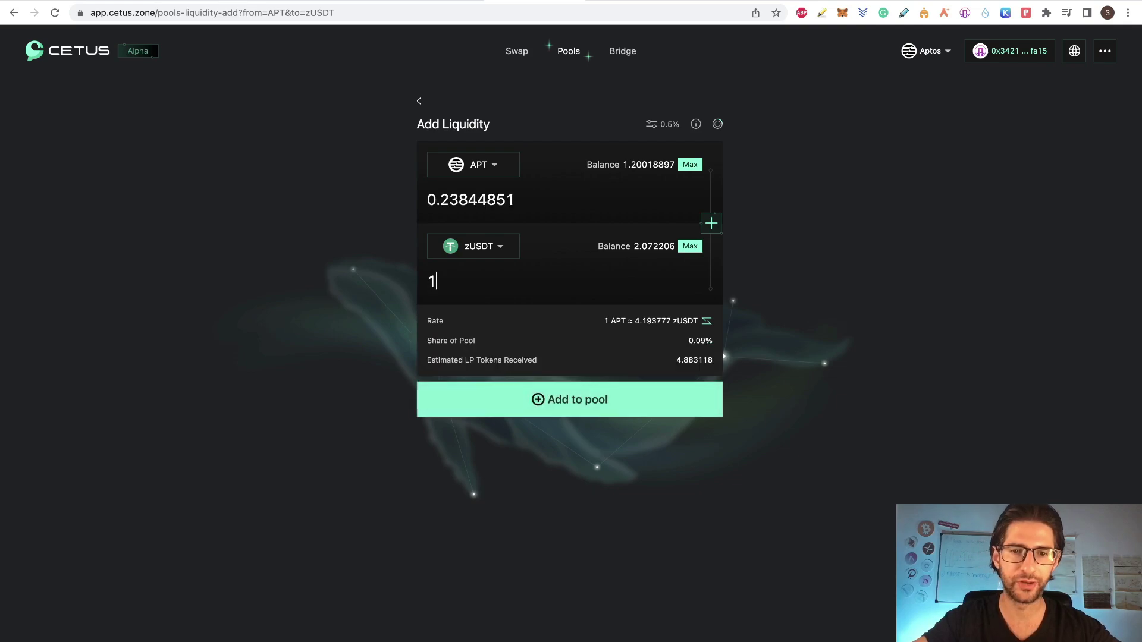
{"action": "left_click", "coordinate": [611, 397]}
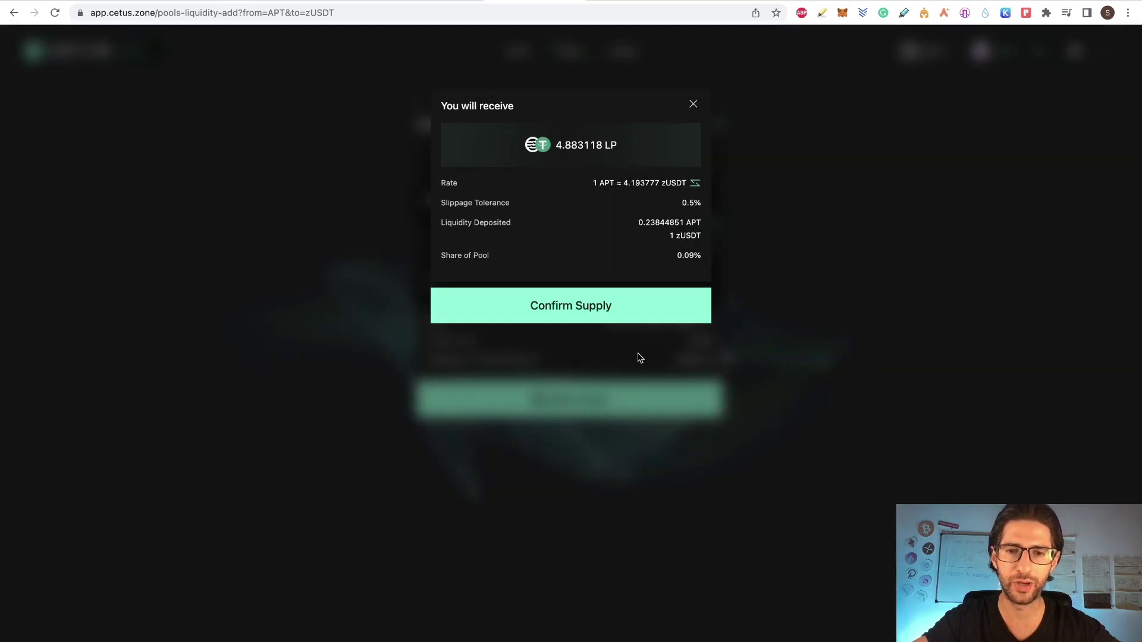
{"action": "left_click", "coordinate": [636, 310]}
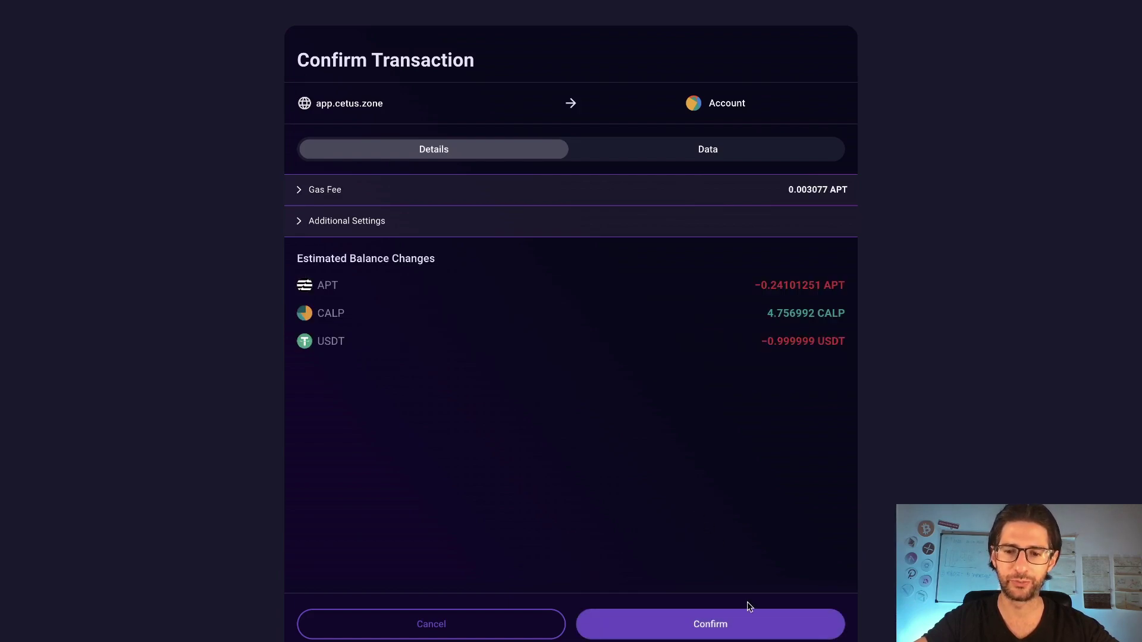
{"action": "left_click", "coordinate": [765, 621]}
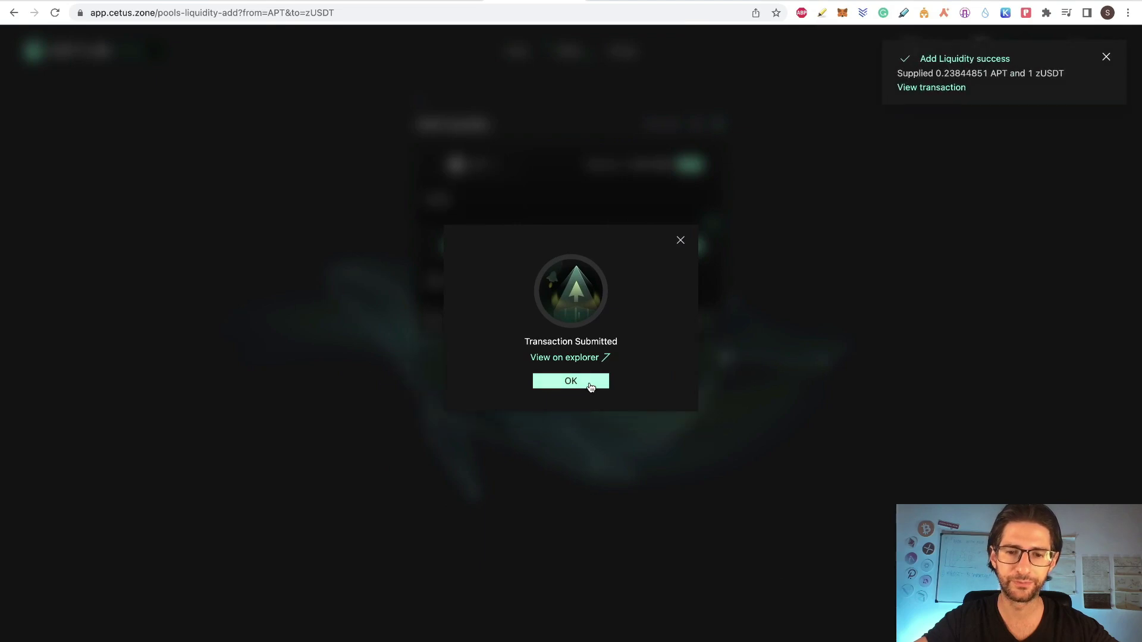
{"action": "left_click", "coordinate": [590, 383]}
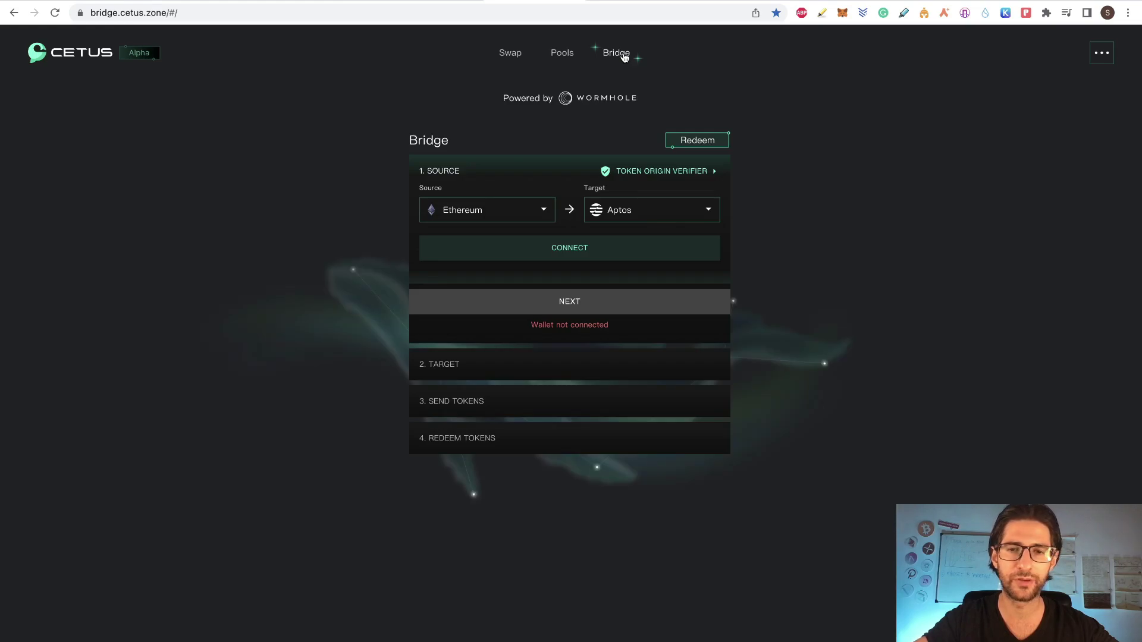
Check the bridge's Target chain list, keep Aptos, and return to the Swap page.
{"action": "left_click", "coordinate": [664, 212]}
{"action": "left_click", "coordinate": [559, 241]}
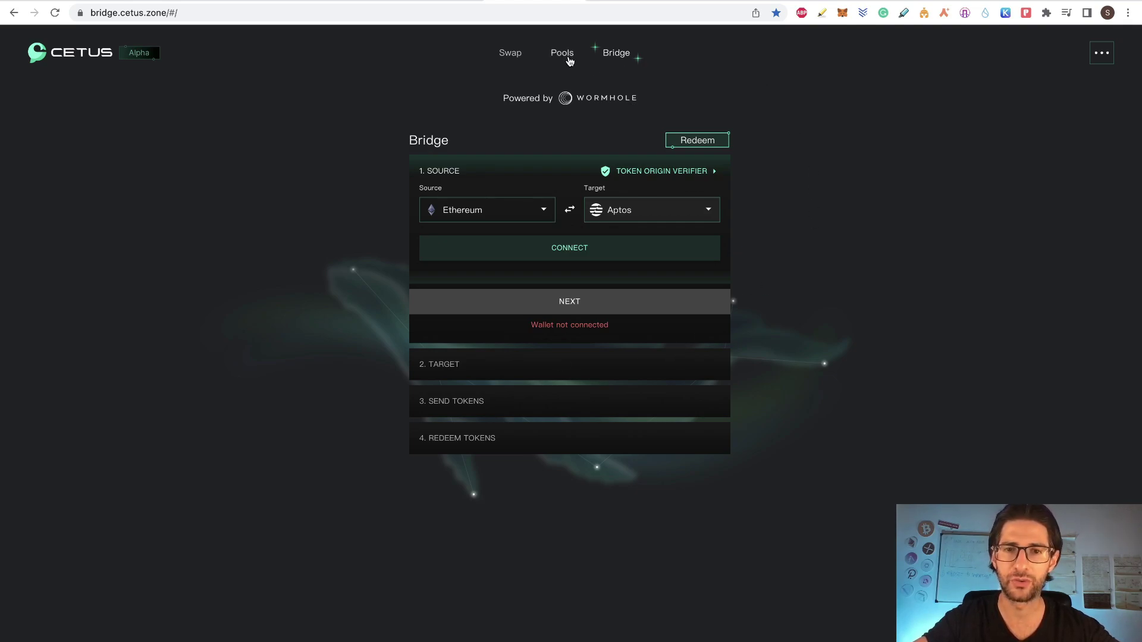
{"action": "left_click", "coordinate": [510, 54]}
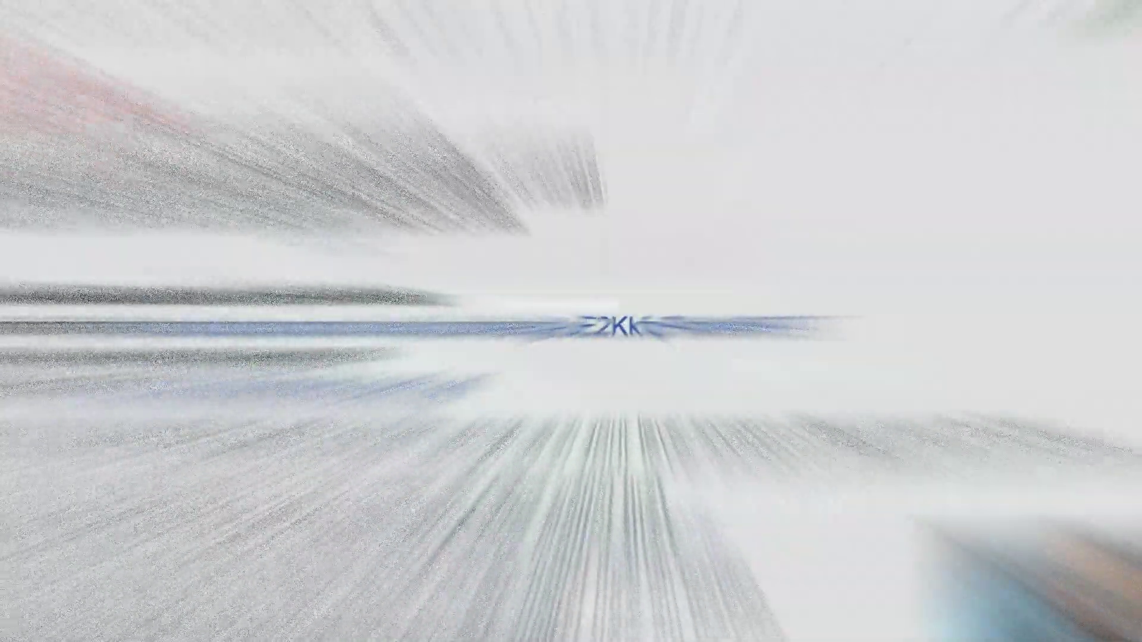
Scroll the Airdrops sheet to step 3 on connecting a SUI wallet on testnet.
{"action": "scroll", "coordinate": [362, 411], "scroll_direction": "down", "scroll_amount": 3}
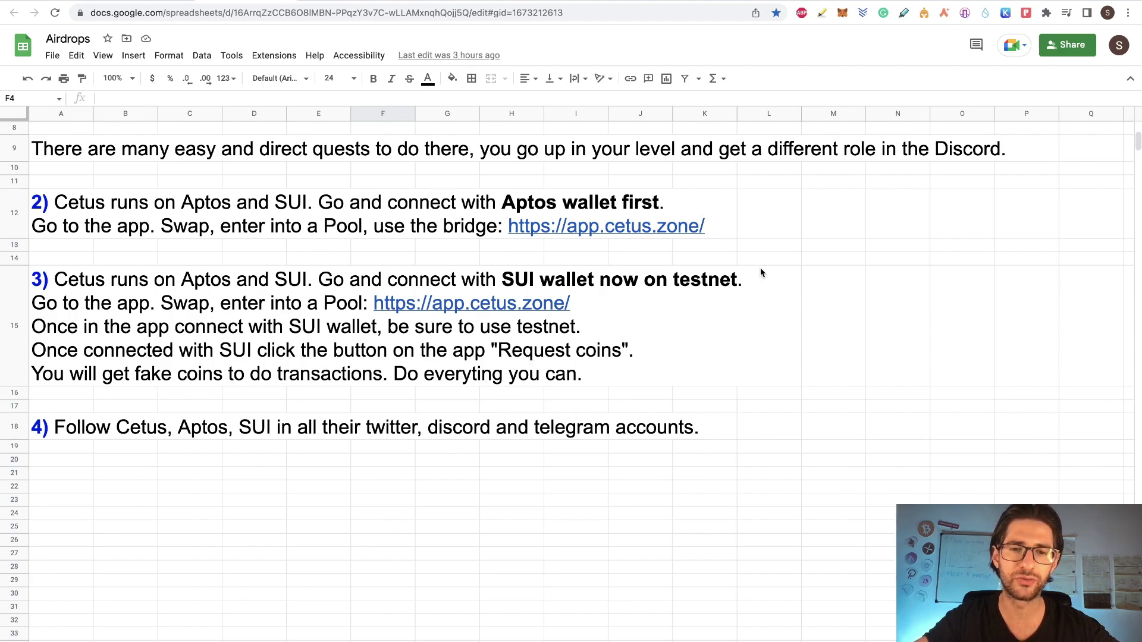
Switch the Cetus app to the Sui chain and connect the Sui Wallet.
{"action": "left_click", "coordinate": [531, 6]}
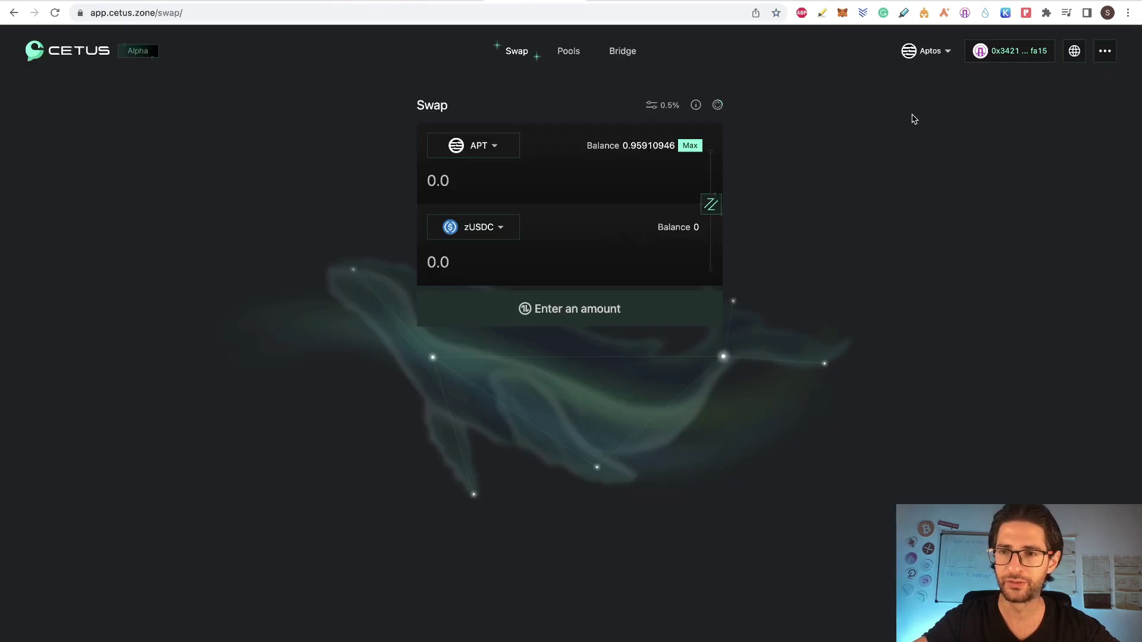
{"action": "left_click", "coordinate": [950, 52]}
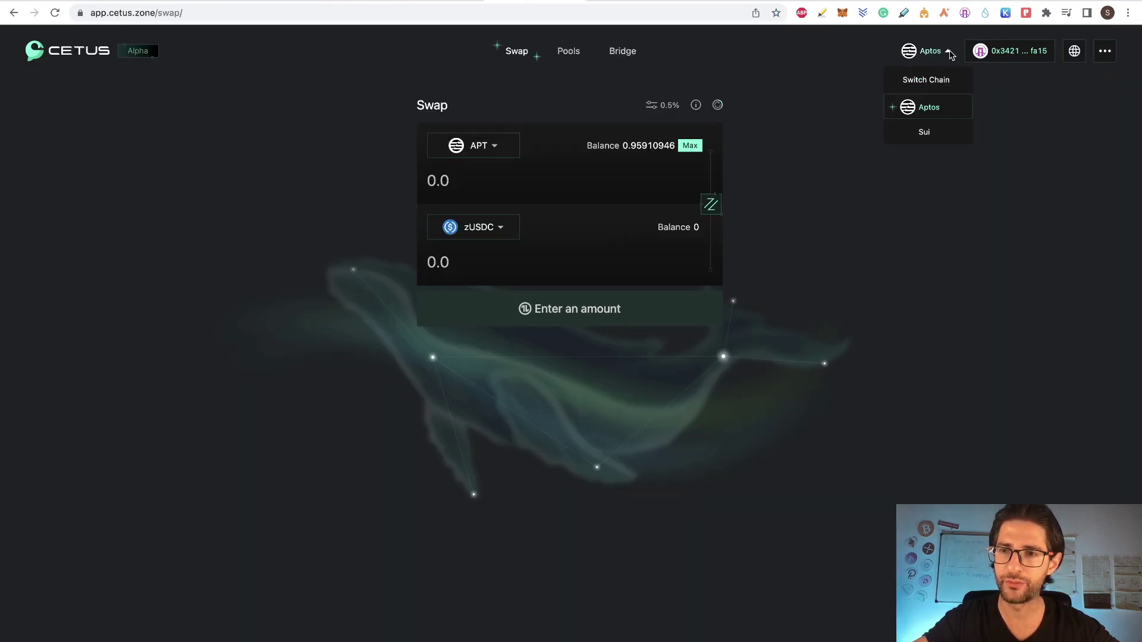
{"action": "left_click", "coordinate": [930, 133]}
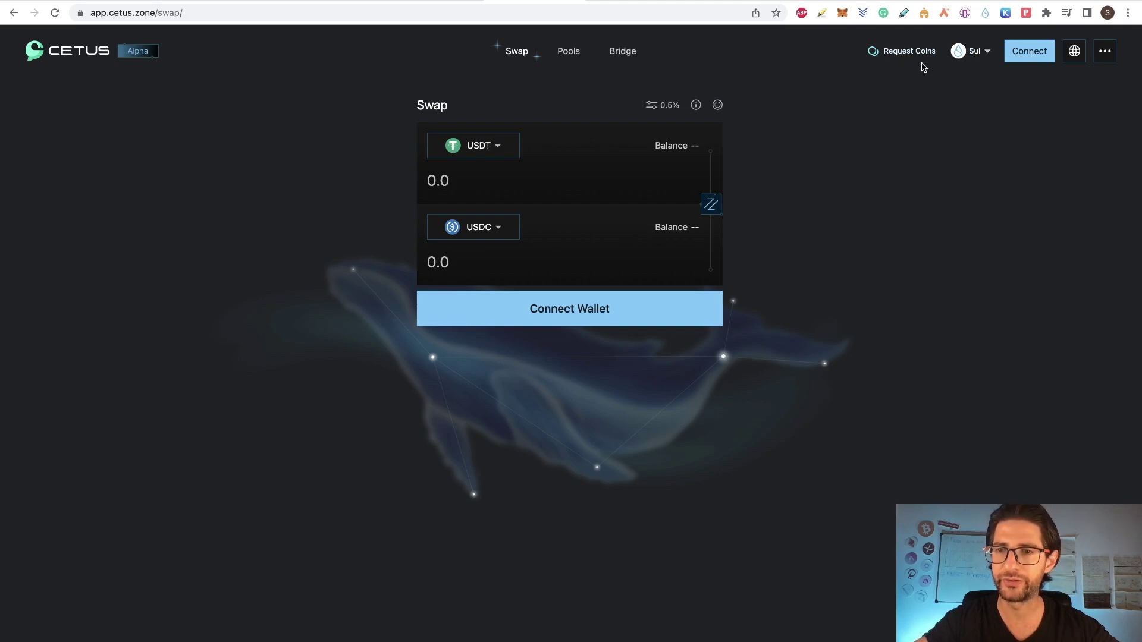
{"action": "left_click", "coordinate": [1029, 56]}
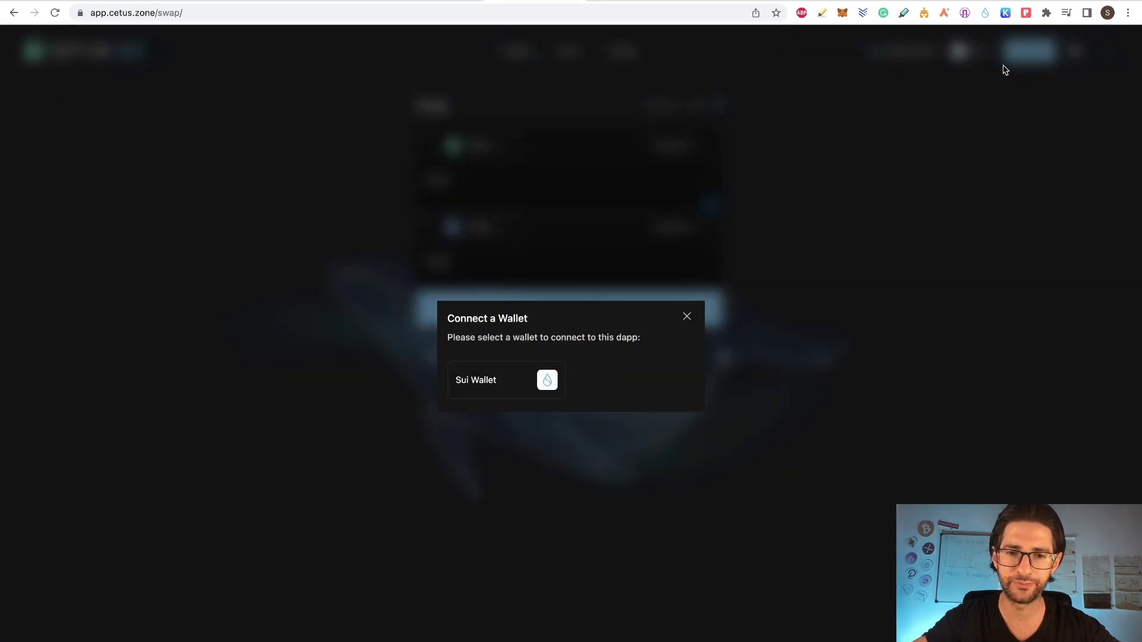
{"action": "left_click", "coordinate": [489, 388]}
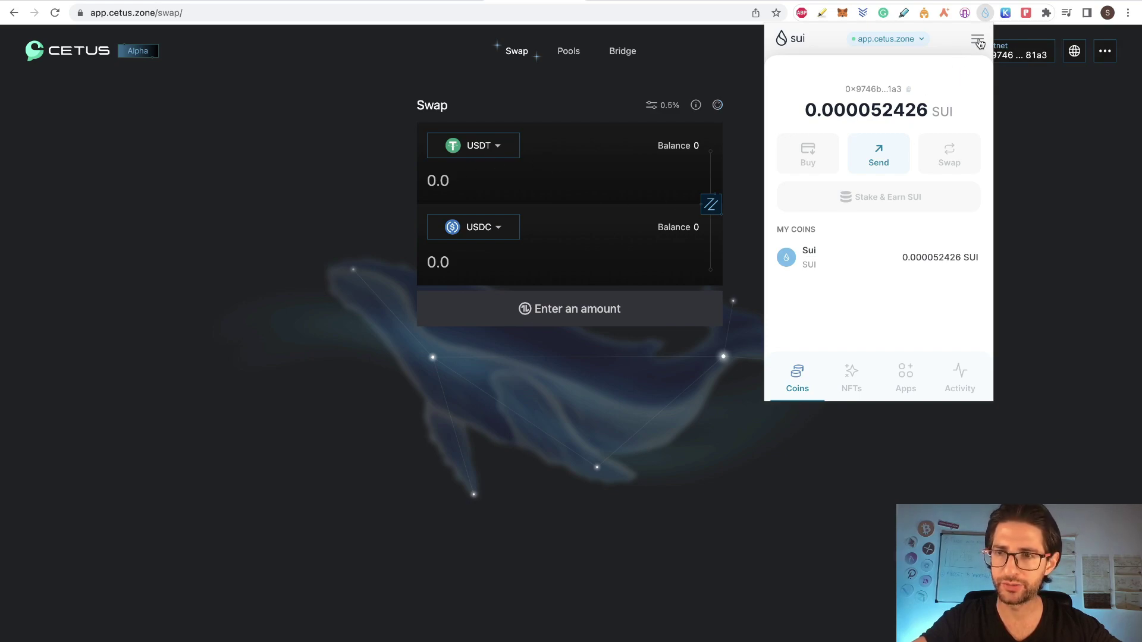
Verify in the wallet settings that the network is Sui Testnet, then bring up the test coin request.
{"action": "left_click", "coordinate": [978, 40]}
{"action": "left_click", "coordinate": [979, 40]}
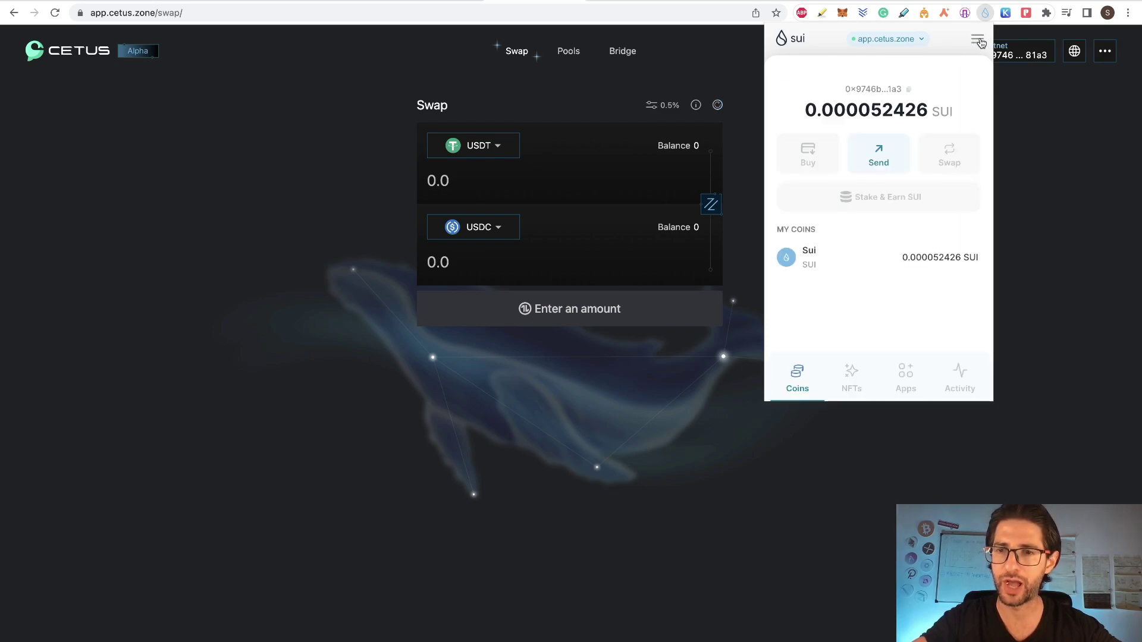
{"action": "left_click", "coordinate": [978, 41]}
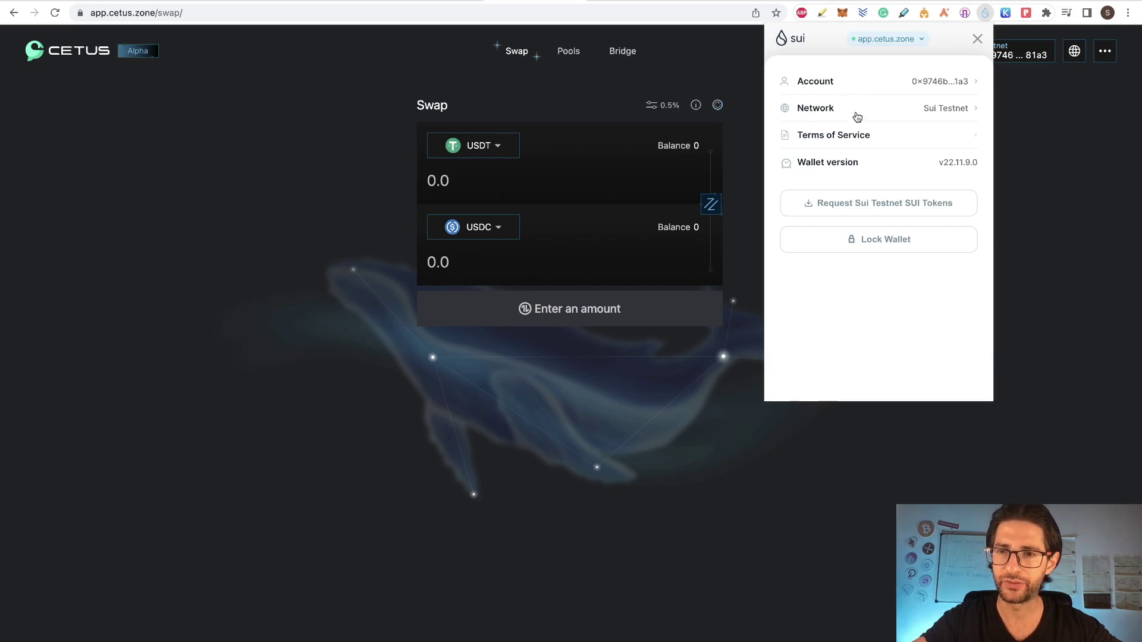
{"action": "left_click", "coordinate": [937, 118]}
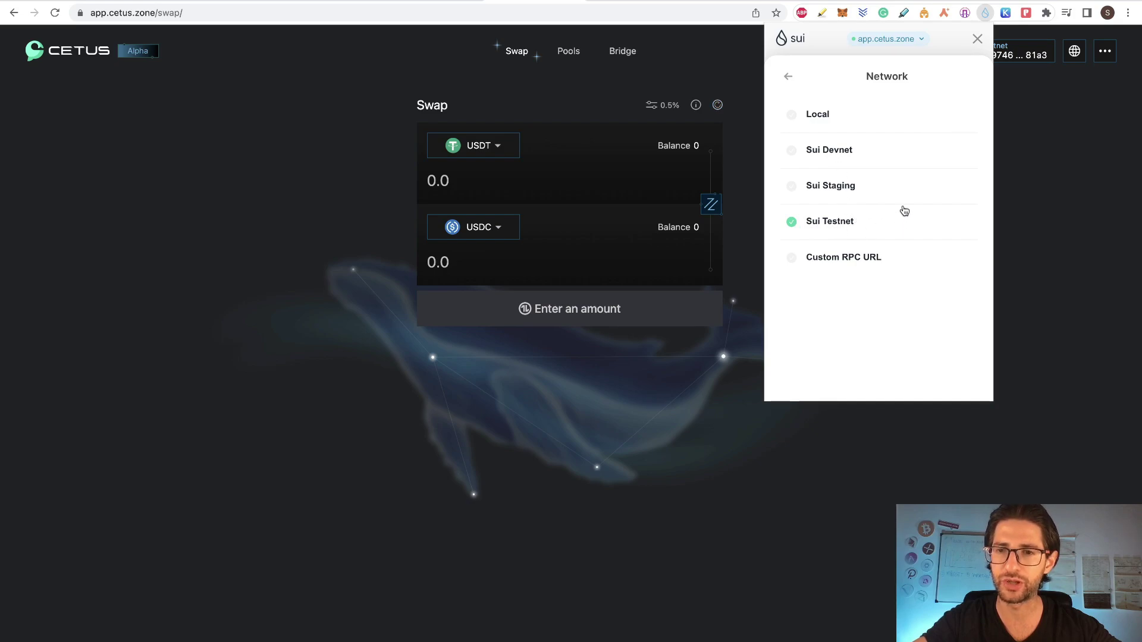
{"action": "left_click", "coordinate": [788, 79]}
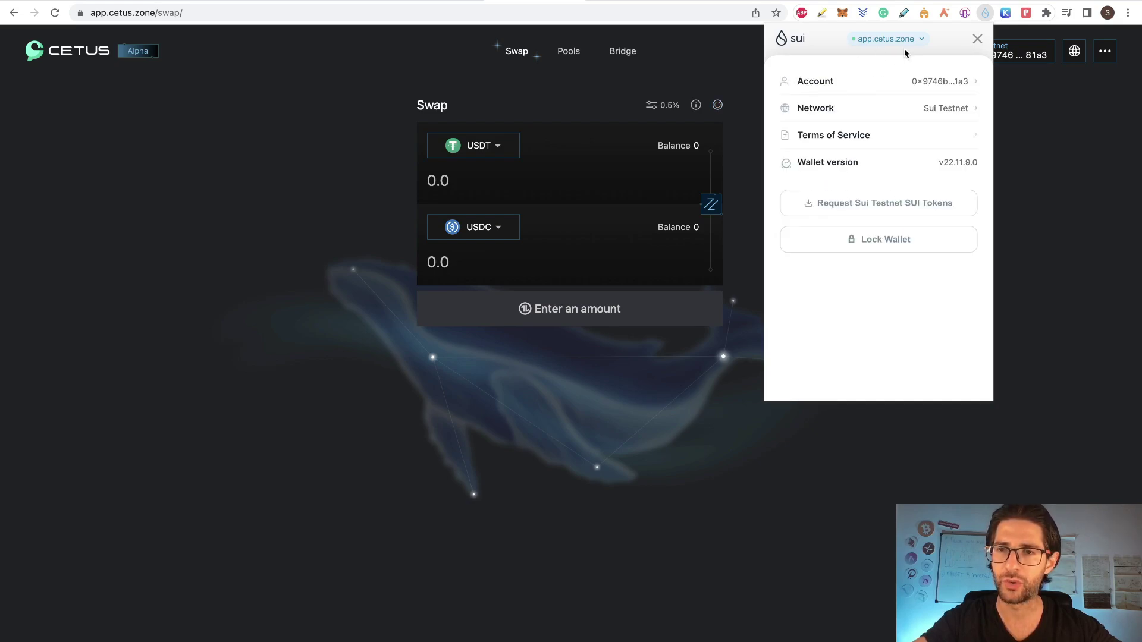
{"action": "left_click", "coordinate": [978, 41]}
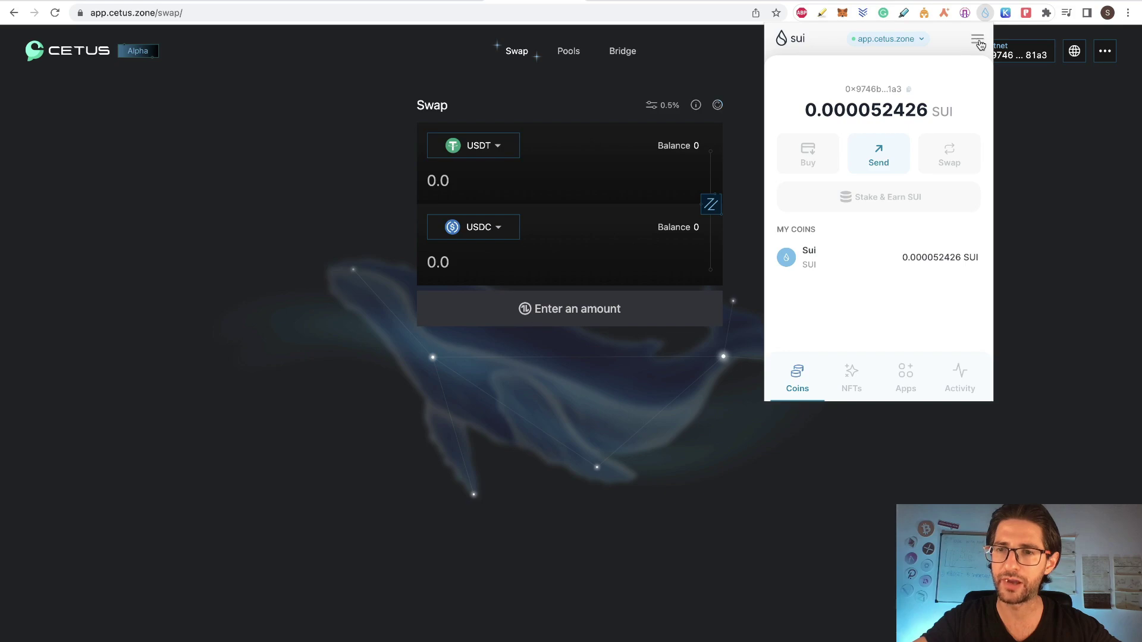
{"action": "left_click", "coordinate": [865, 52]}
{"action": "left_click", "coordinate": [871, 50]}
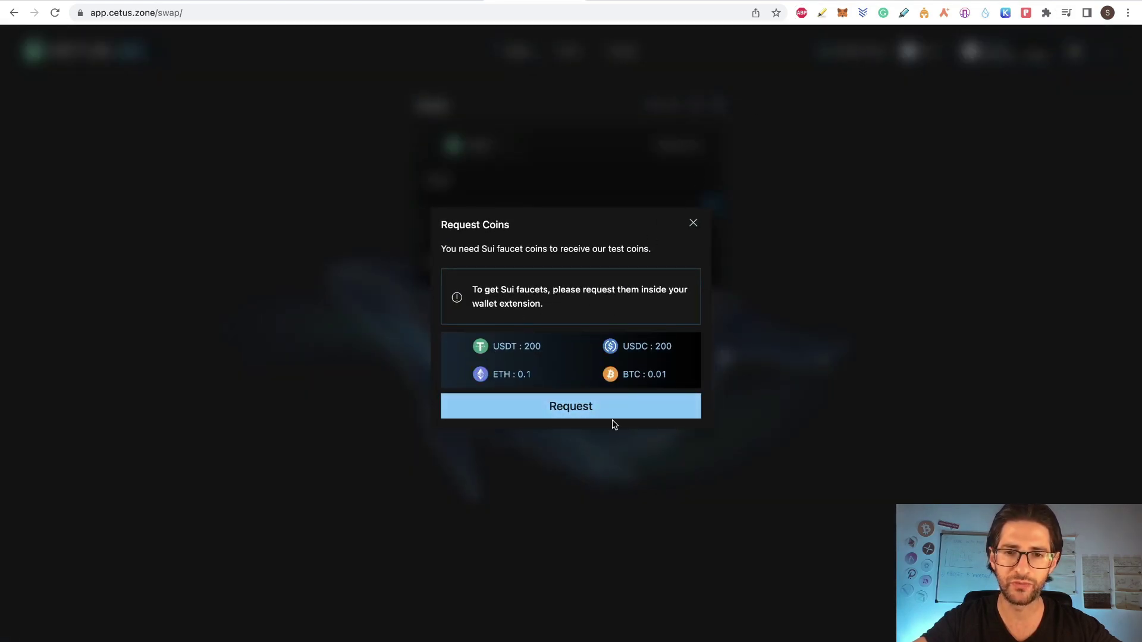
Claim the USDT, USDC, ETH and BTC test coins, then enter 2 USDT to swap.
{"action": "left_click", "coordinate": [646, 410]}
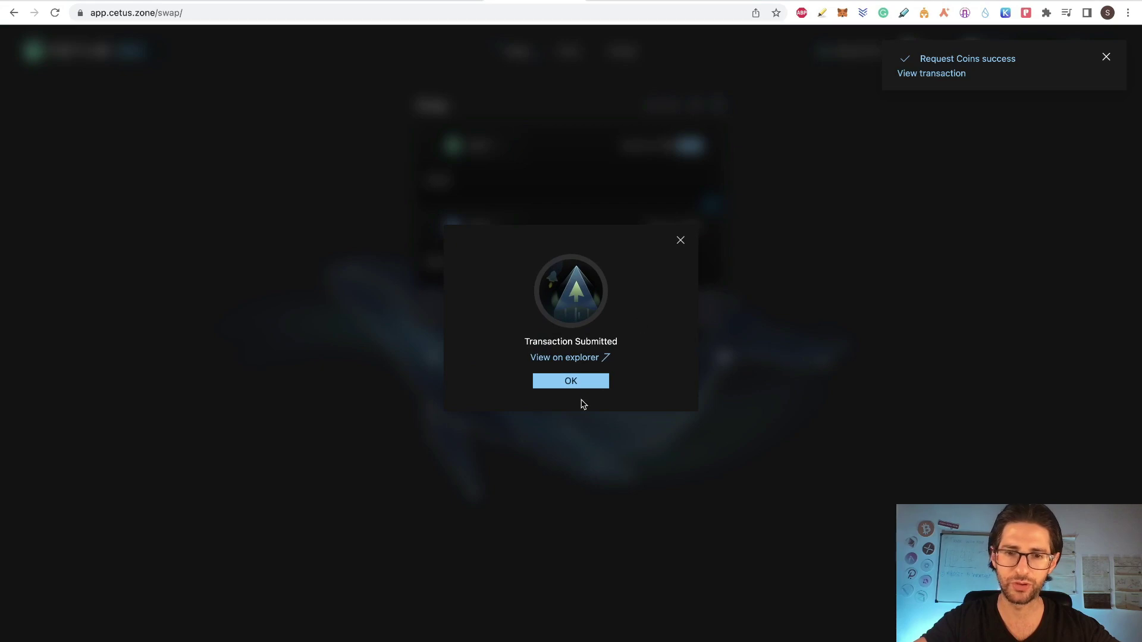
{"action": "left_click", "coordinate": [596, 387]}
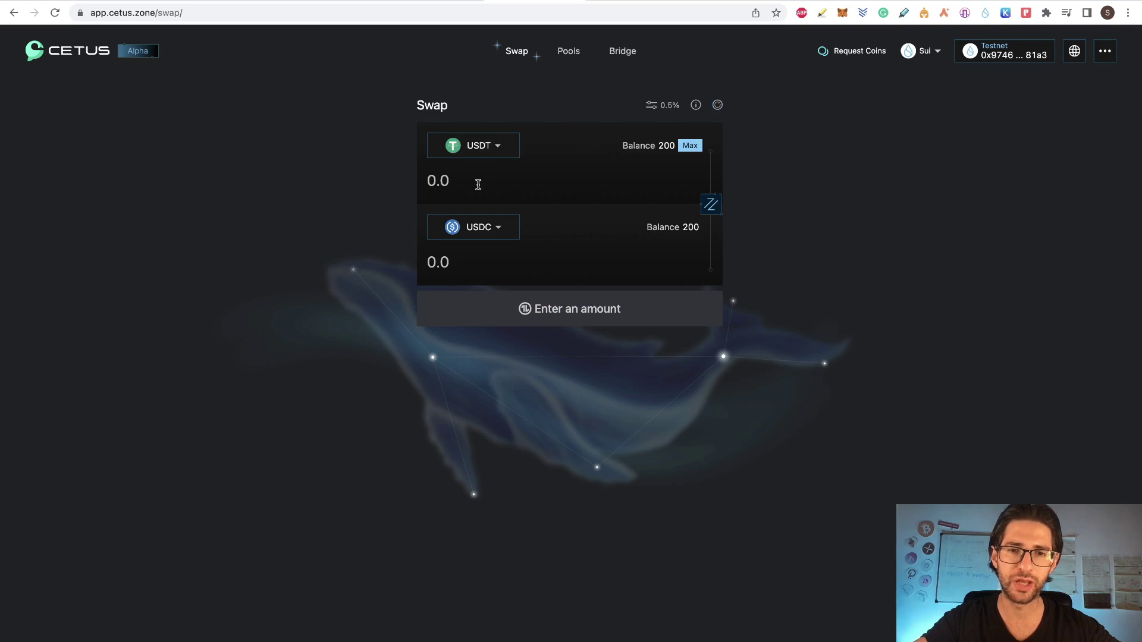
{"action": "type", "text": "2"}
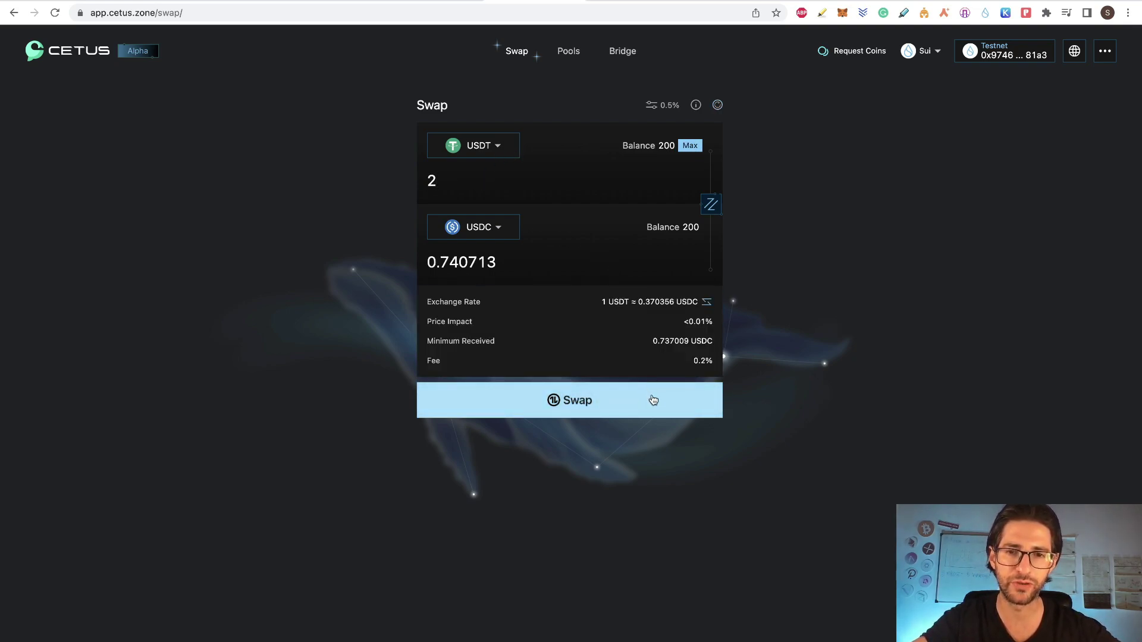
Confirm the 2 USDT to 0.740713 USDC swap, then go to the Pools page.
{"action": "left_click", "coordinate": [657, 406]}
{"action": "left_click", "coordinate": [640, 372]}
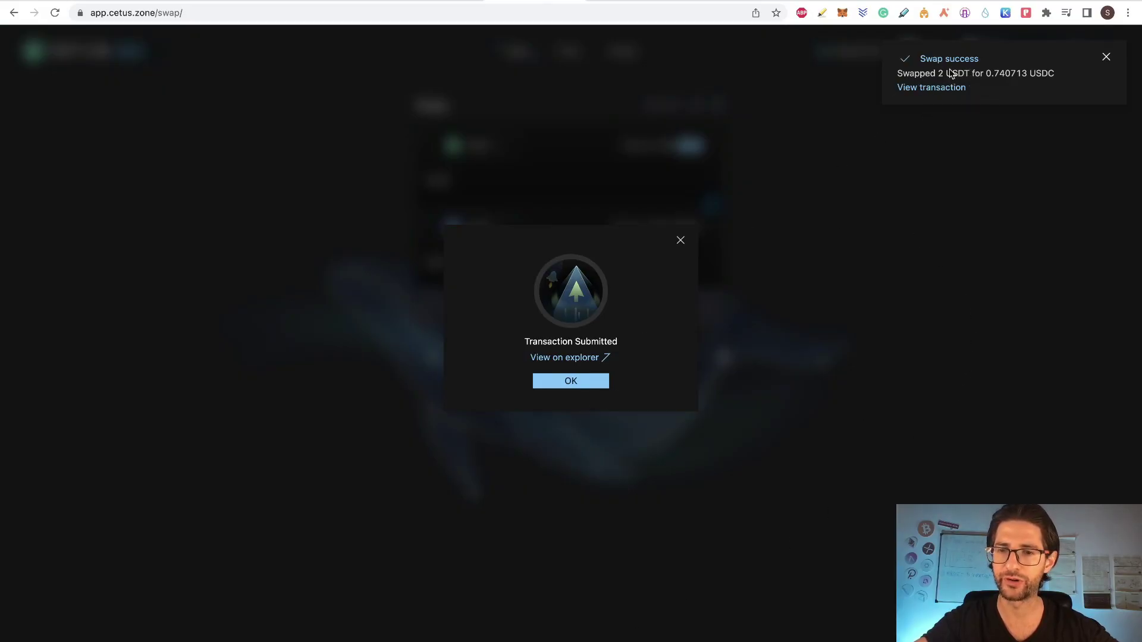
{"action": "left_click", "coordinate": [598, 381]}
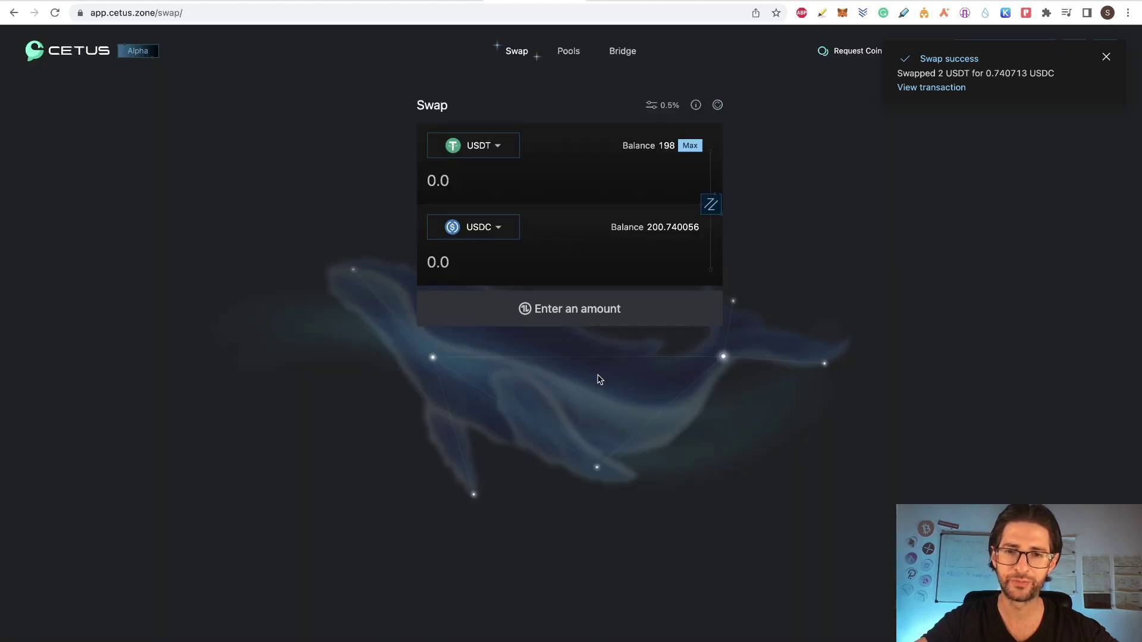
{"action": "left_click", "coordinate": [568, 55]}
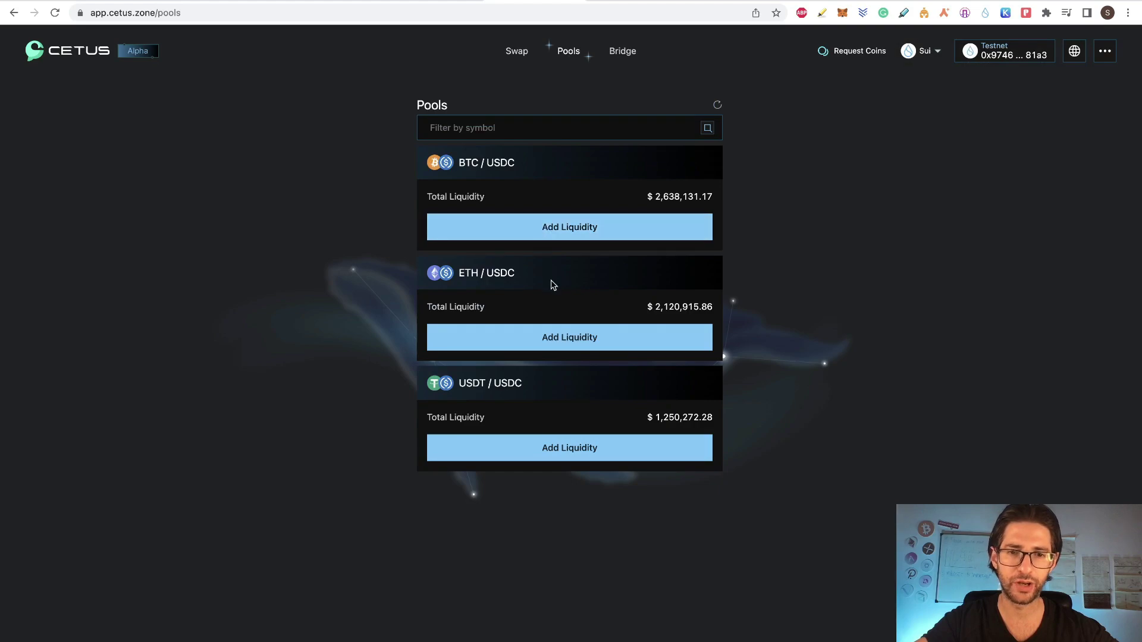
Add 50 USDT and 18.537679 USDC to the USDT/USDC pool and view the transaction in the explorer.
{"action": "left_click", "coordinate": [599, 448]}
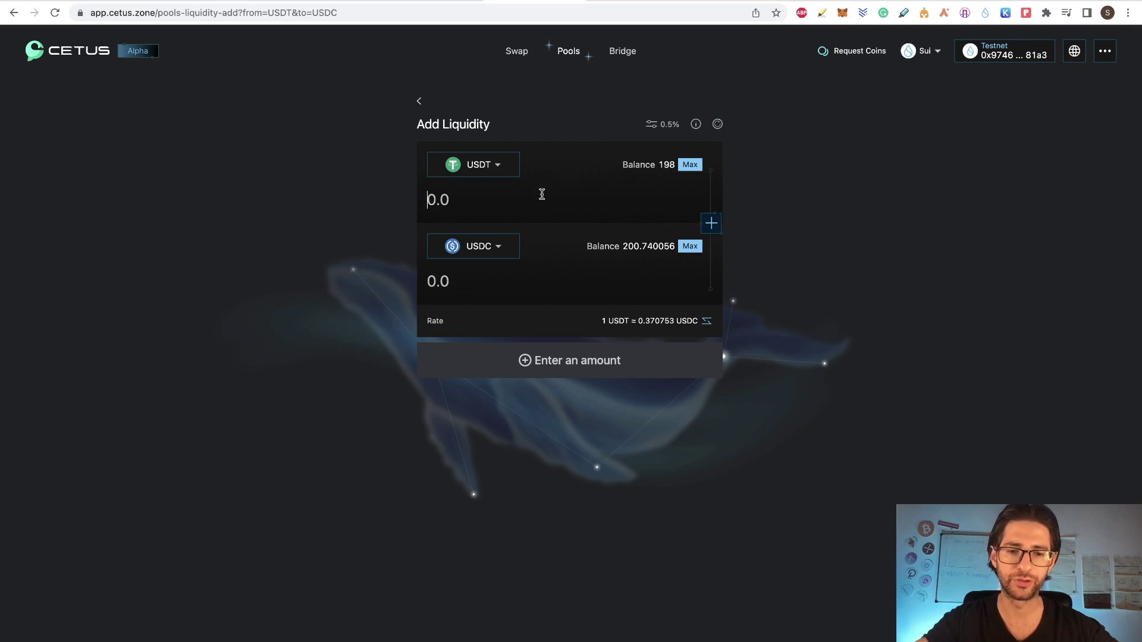
{"action": "type", "text": "50"}
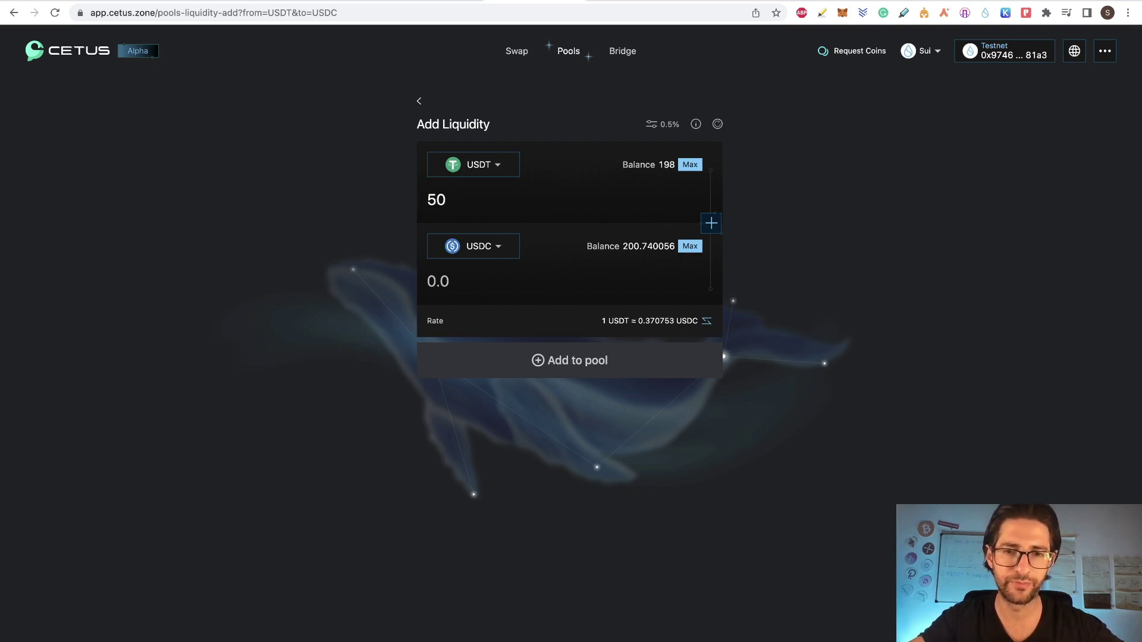
{"action": "left_click", "coordinate": [617, 399]}
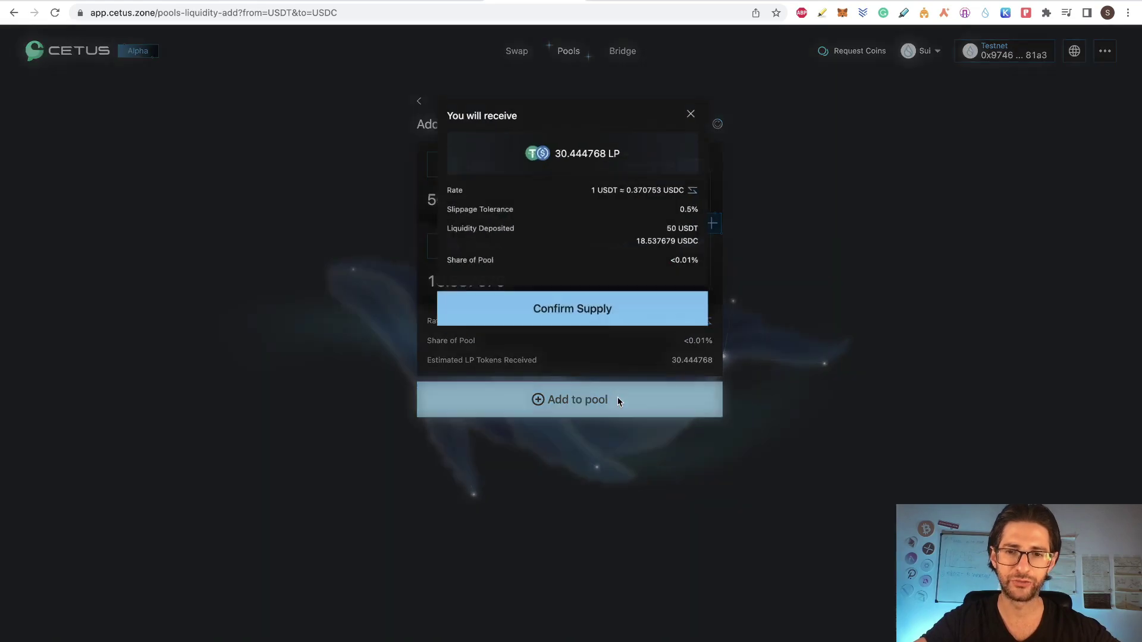
{"action": "left_click", "coordinate": [629, 316]}
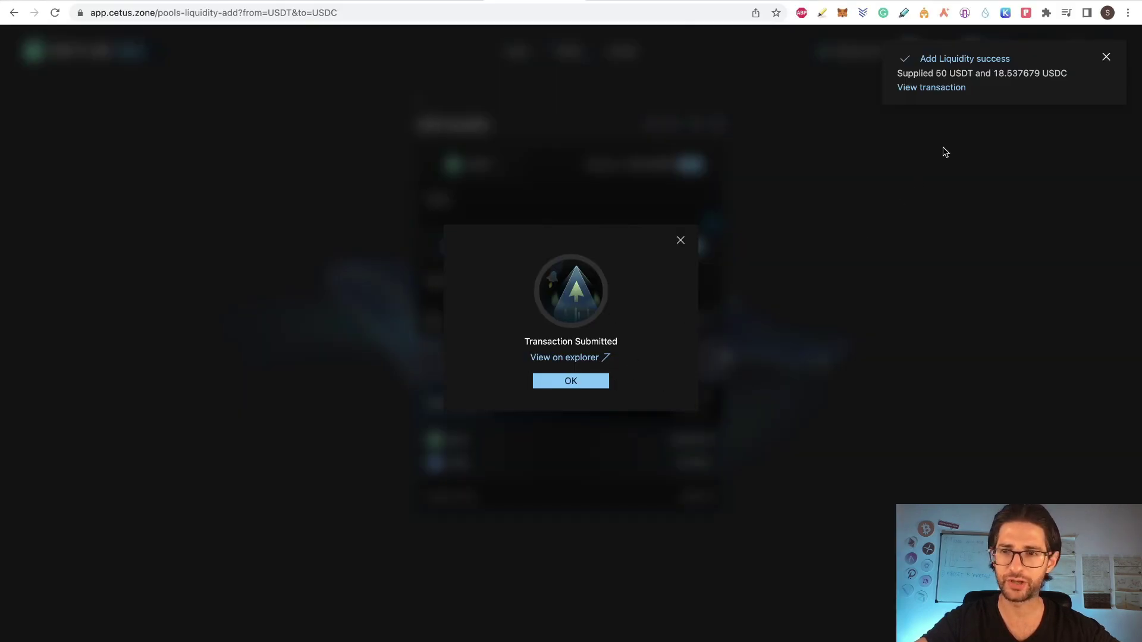
{"action": "left_click", "coordinate": [943, 89]}
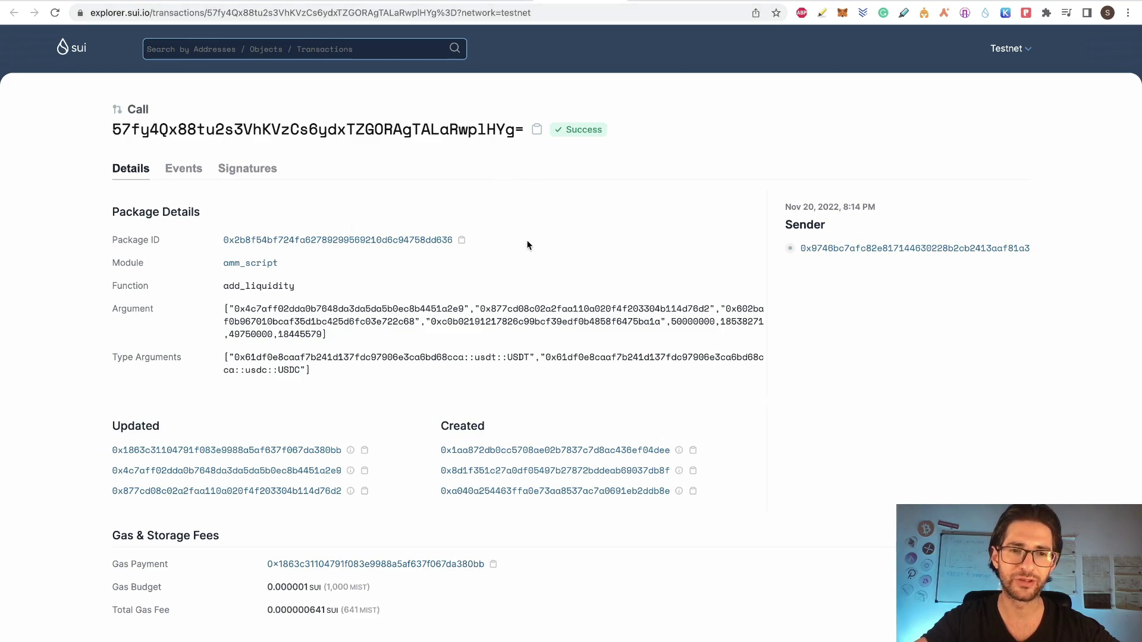
Inspect the add_liquidity package details in Sui Explorer, then return to the Cetus result.
{"action": "left_click_drag", "start_coordinate": [801, 356], "coordinate": [286, 189]}
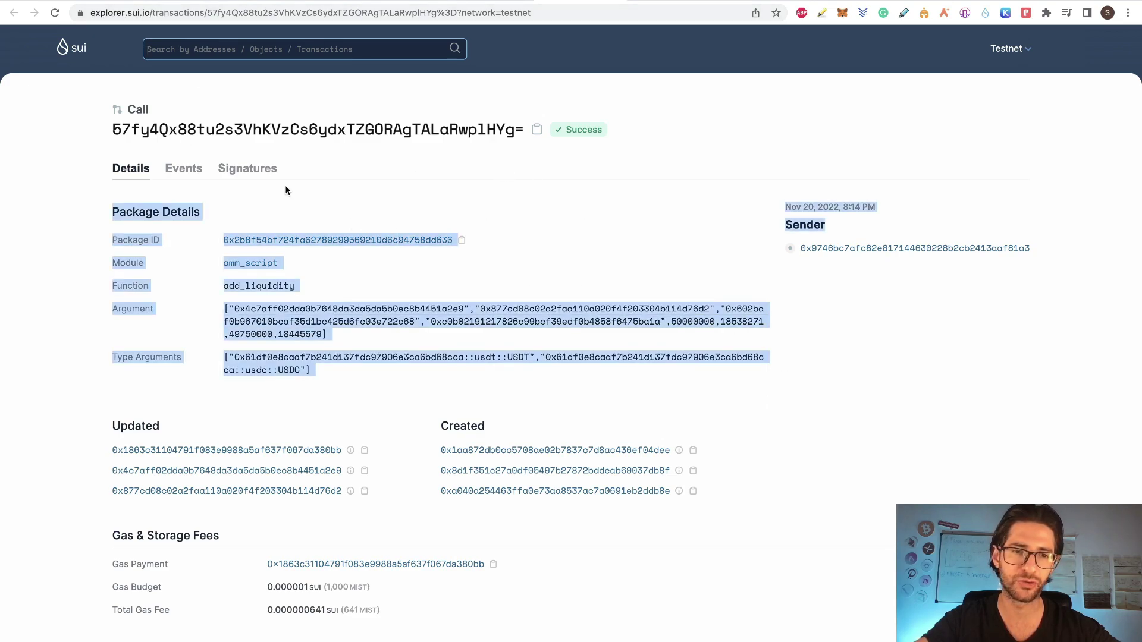
{"action": "left_click", "coordinate": [688, 143]}
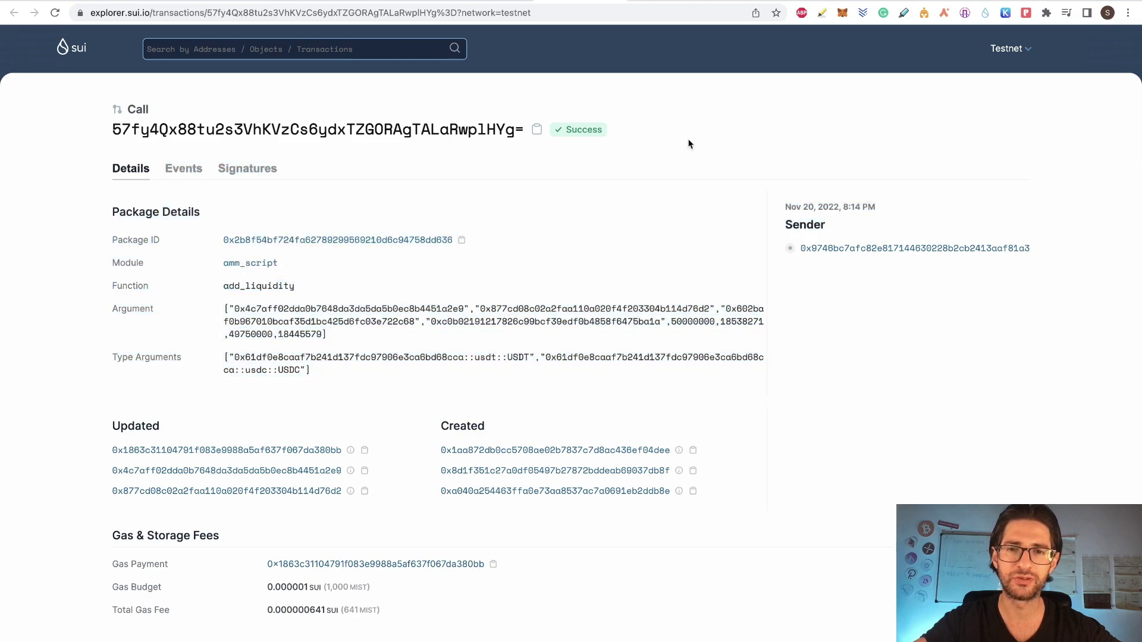
{"action": "left_click", "coordinate": [671, 2]}
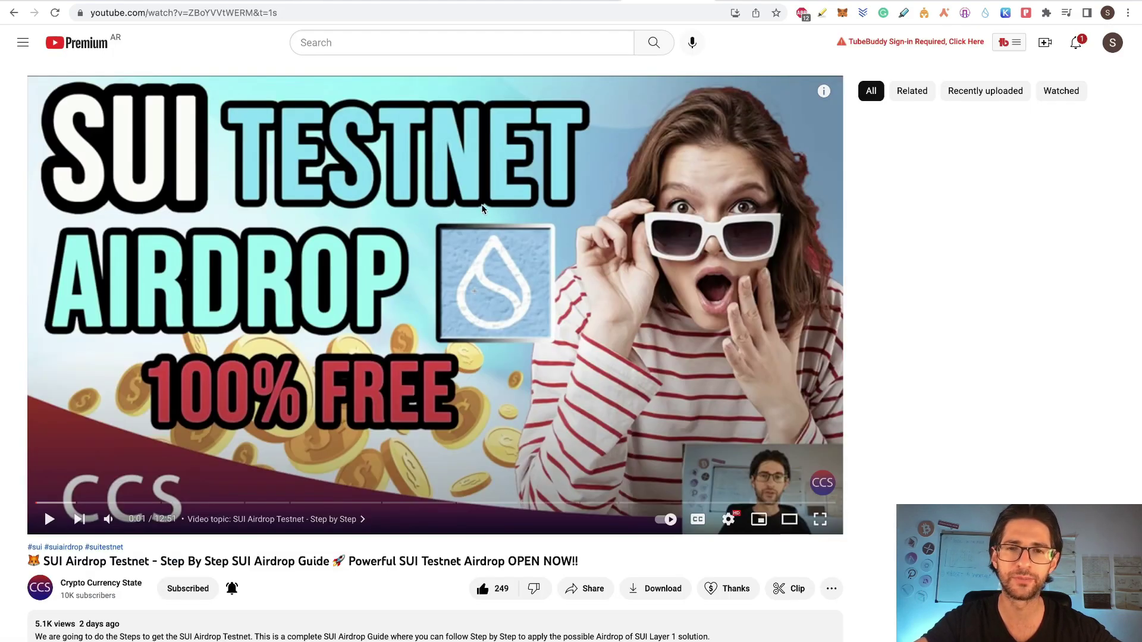
{"action": "left_click", "coordinate": [497, 1]}
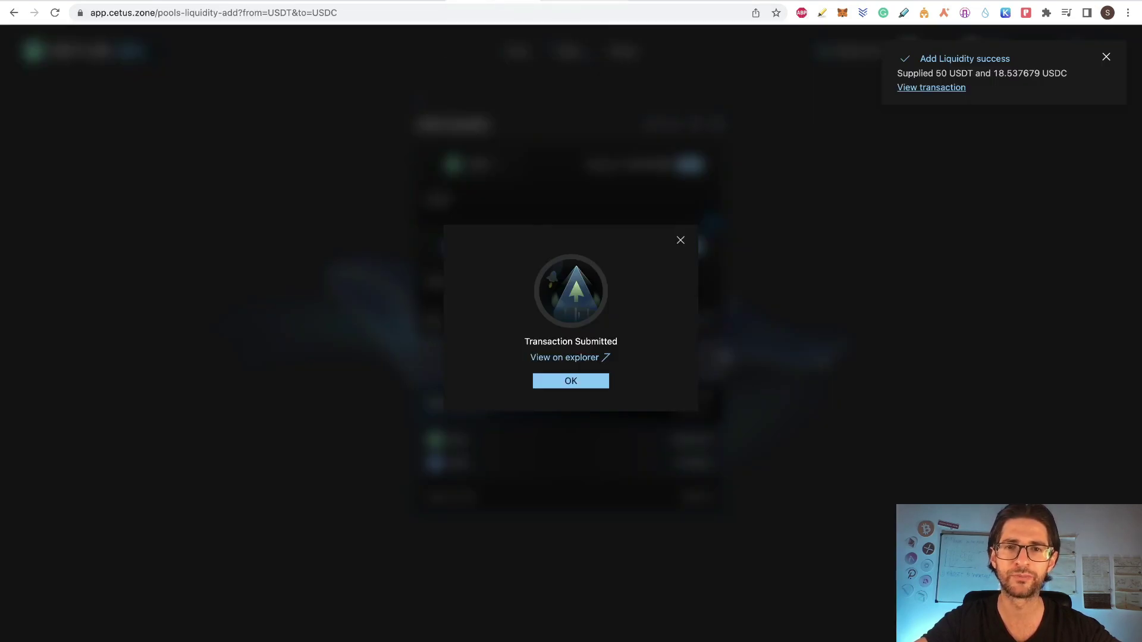
Dismiss the liquidity notices, browse the Swap, Pools and Bridge pages, and review the Bridge target chains.
{"action": "left_click", "coordinate": [1098, 60]}
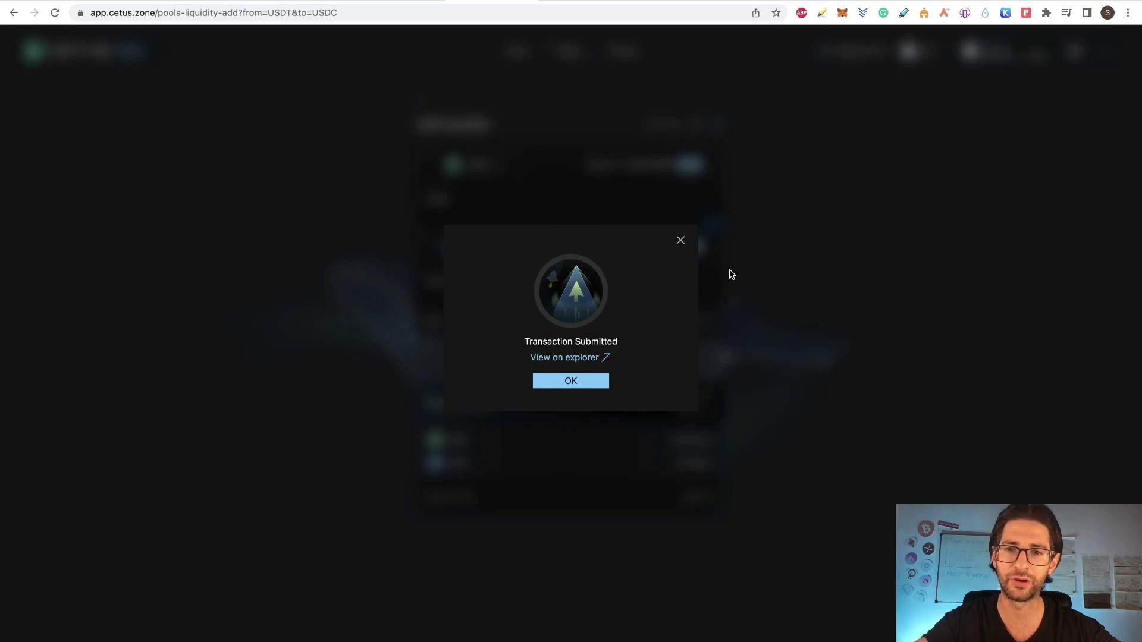
{"action": "left_click", "coordinate": [597, 381]}
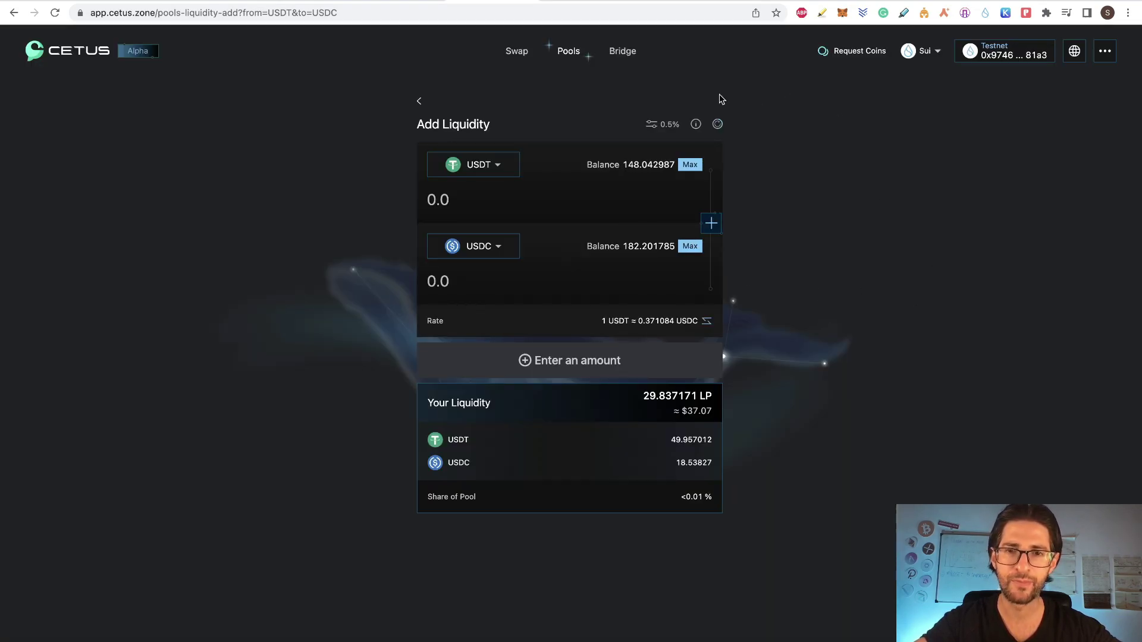
{"action": "left_click", "coordinate": [509, 57]}
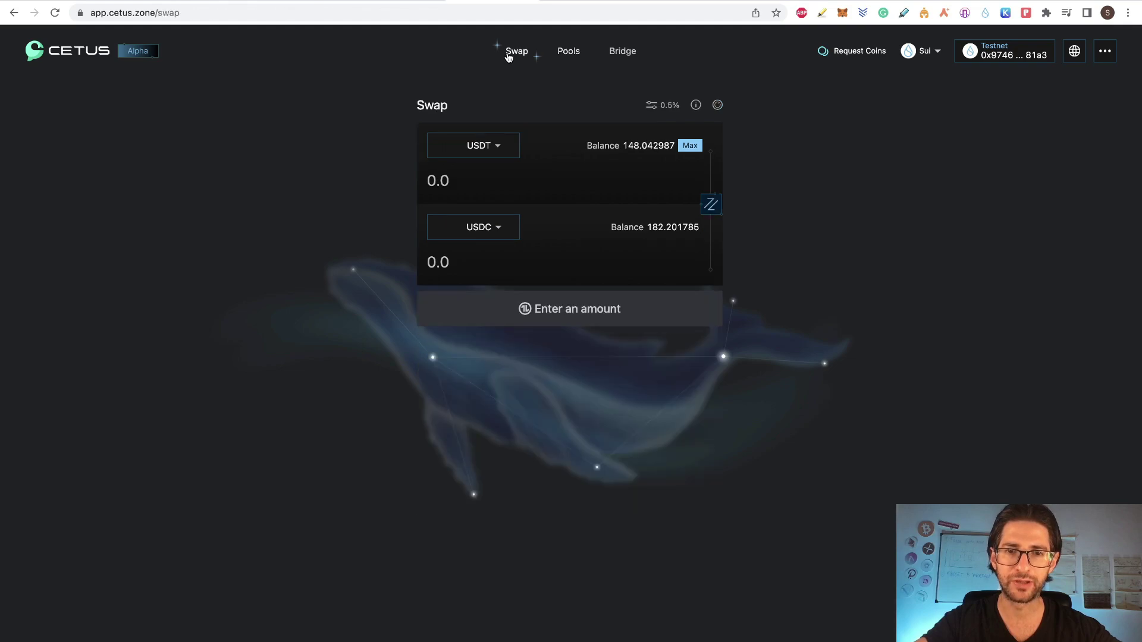
{"action": "left_click", "coordinate": [571, 54]}
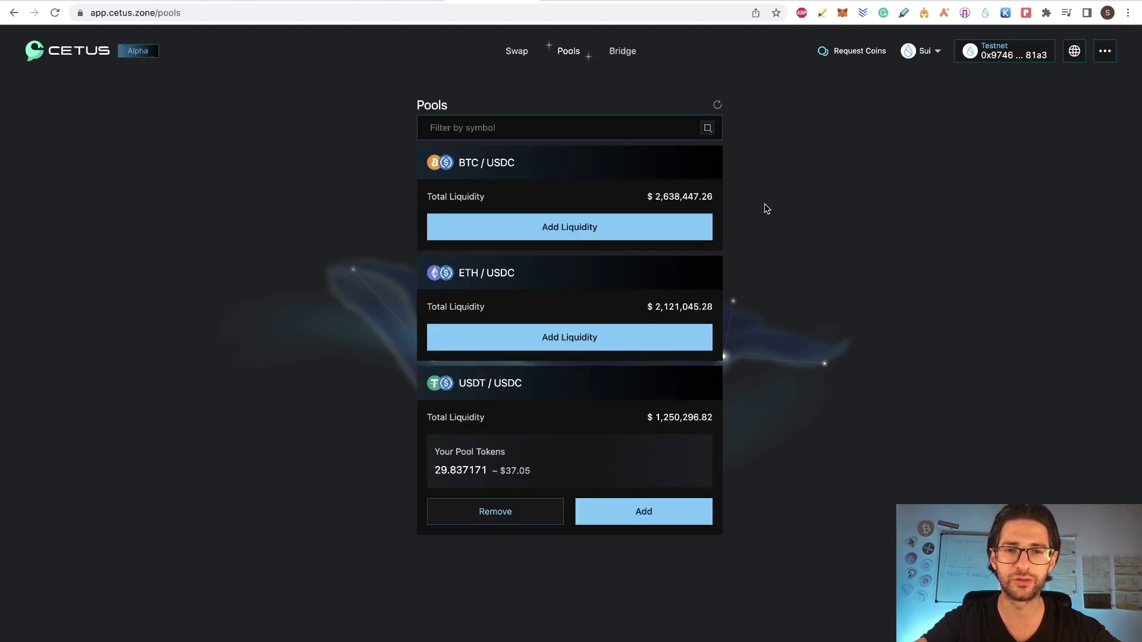
{"action": "left_click", "coordinate": [625, 53]}
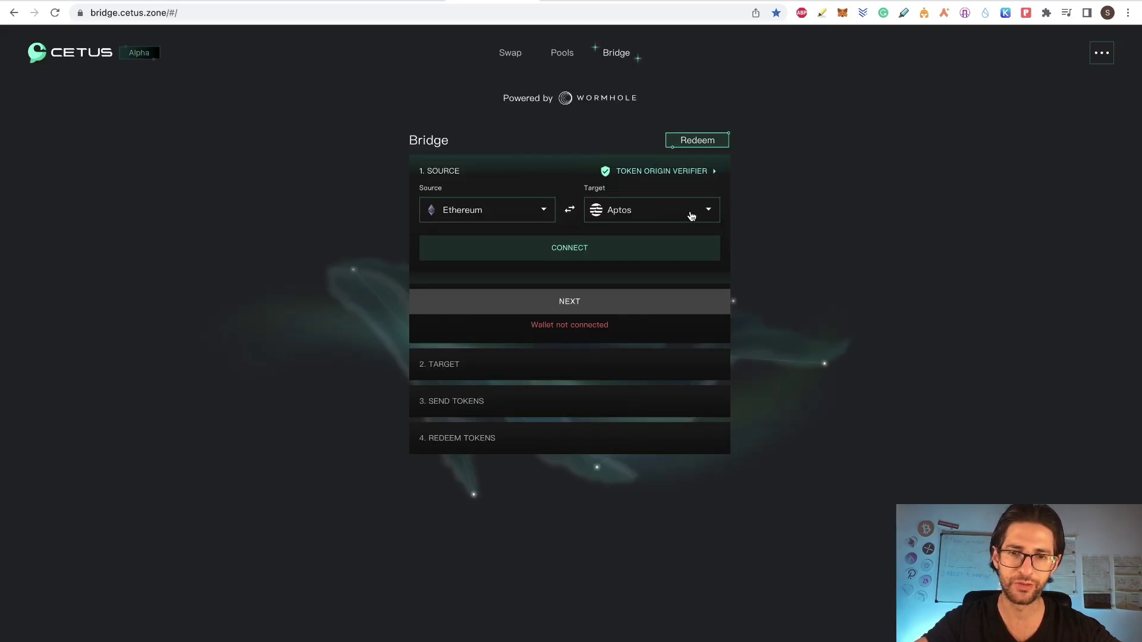
{"action": "left_click", "coordinate": [691, 216]}
{"action": "left_click", "coordinate": [842, 192]}
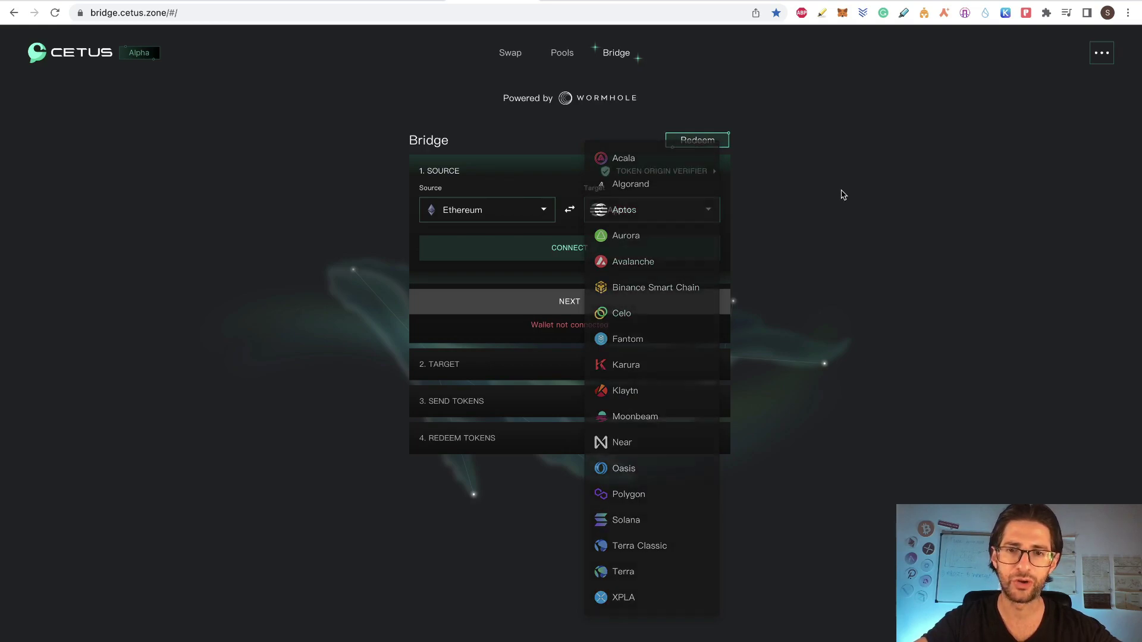
{"action": "left_click", "coordinate": [509, 54]}
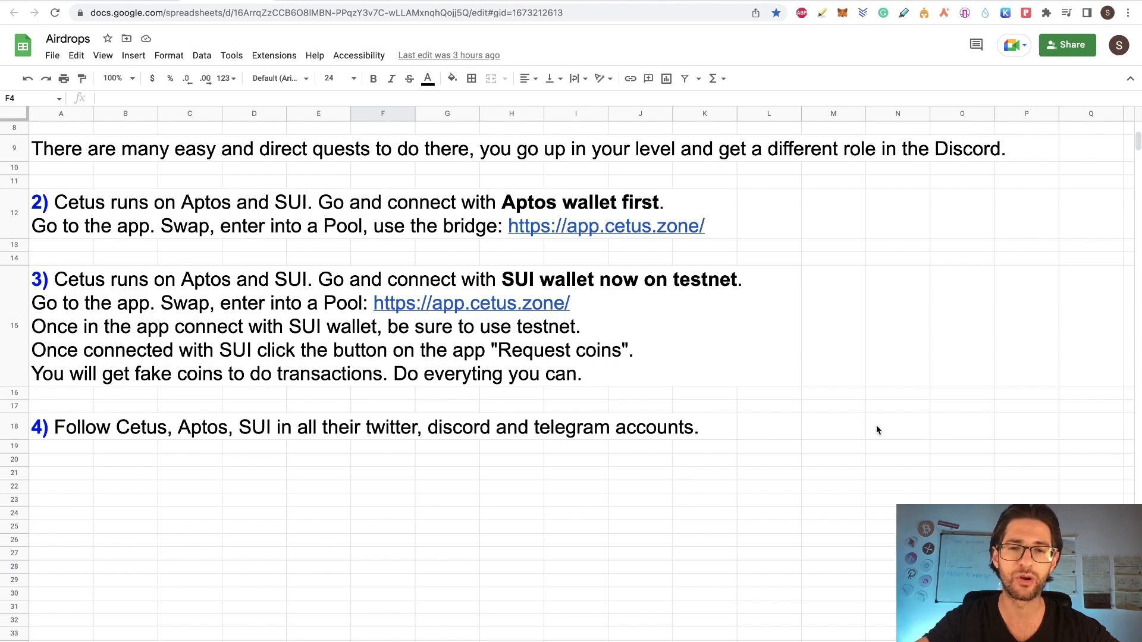
Scroll to the top of the CETUS Airdrop notes, then switch to the Discord faq-and-roles channel.
{"action": "scroll", "coordinate": [875, 425], "scroll_direction": "up", "scroll_amount": 3}
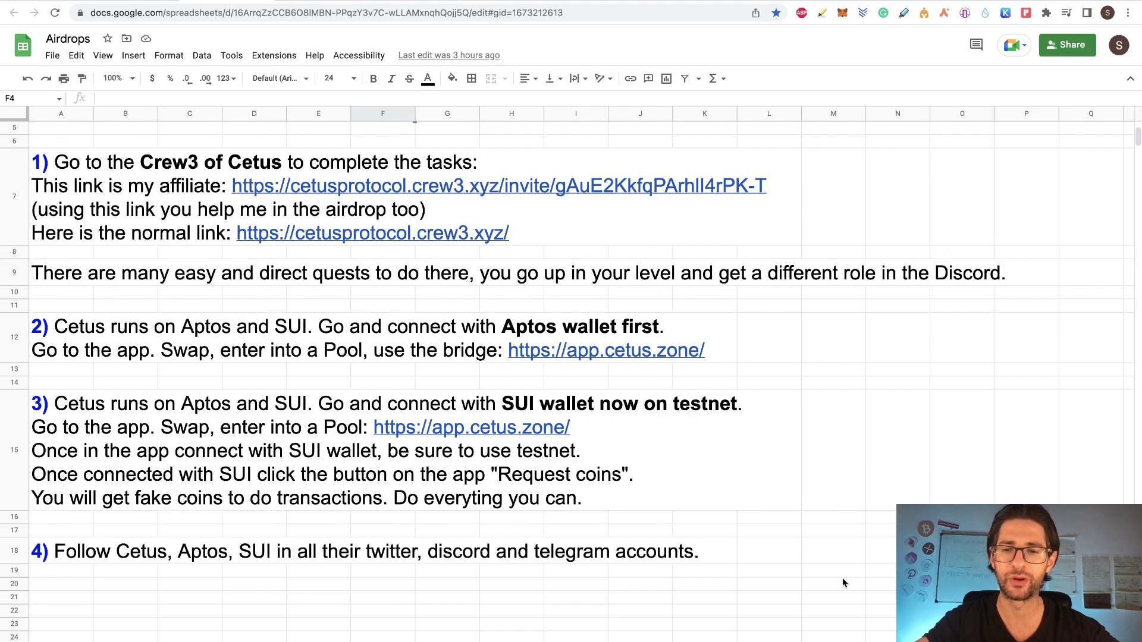
{"action": "scroll", "coordinate": [842, 581], "scroll_direction": "up", "scroll_amount": 3}
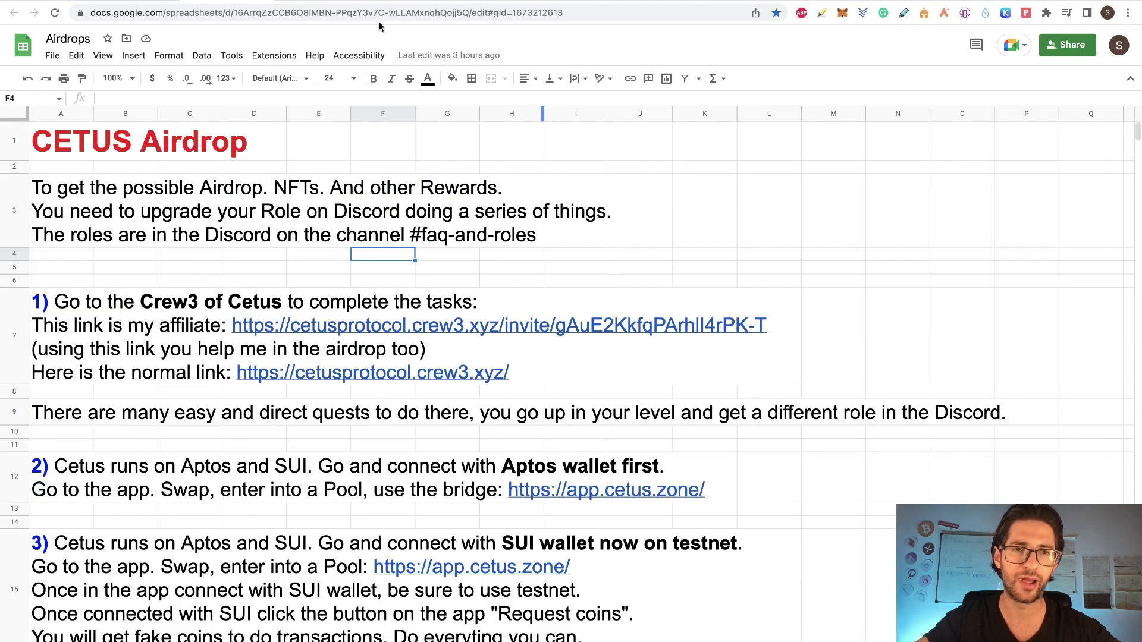
{"action": "key", "text": "ctrl+Tab"}
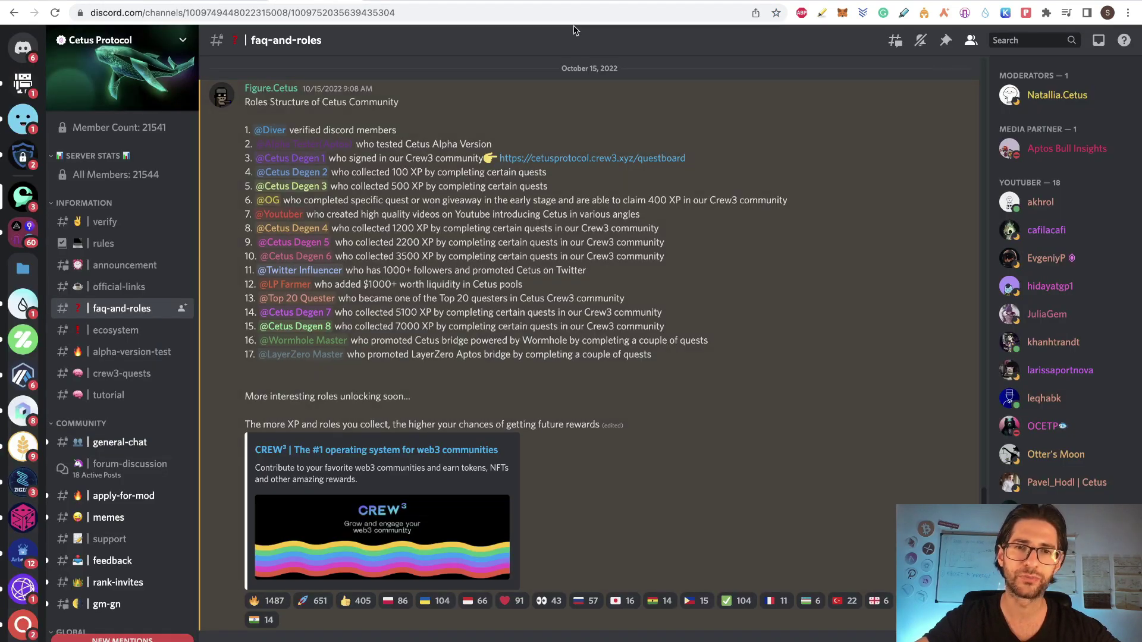
View the Cetus leaderboard on Crew3 and its Cetus Community questboard.
{"action": "left_click", "coordinate": [481, 1]}
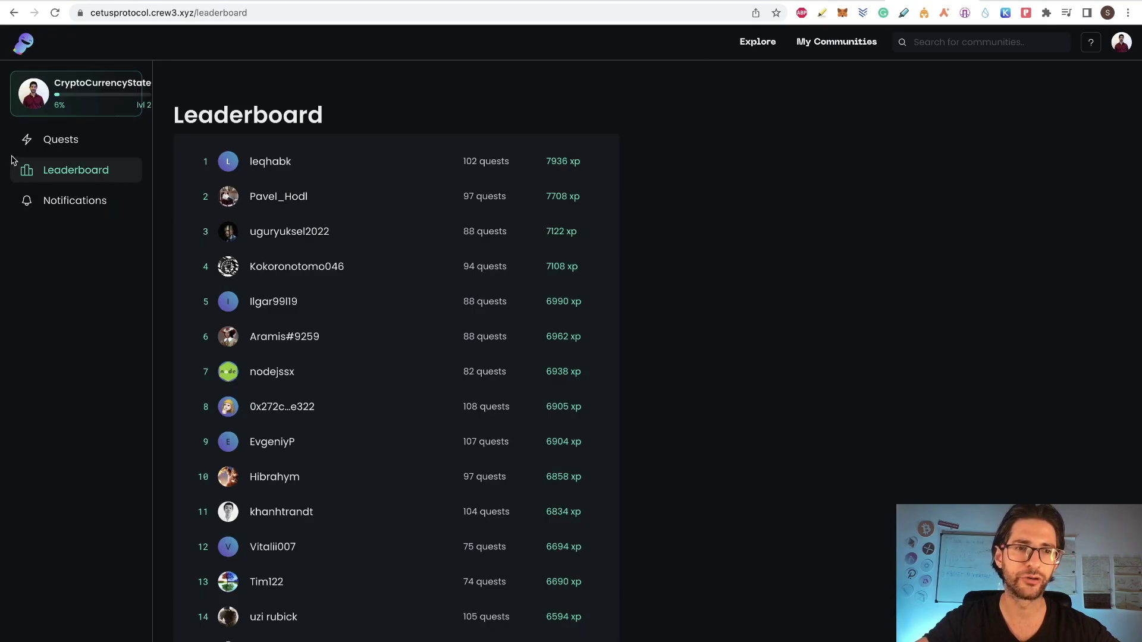
{"action": "left_click", "coordinate": [61, 141]}
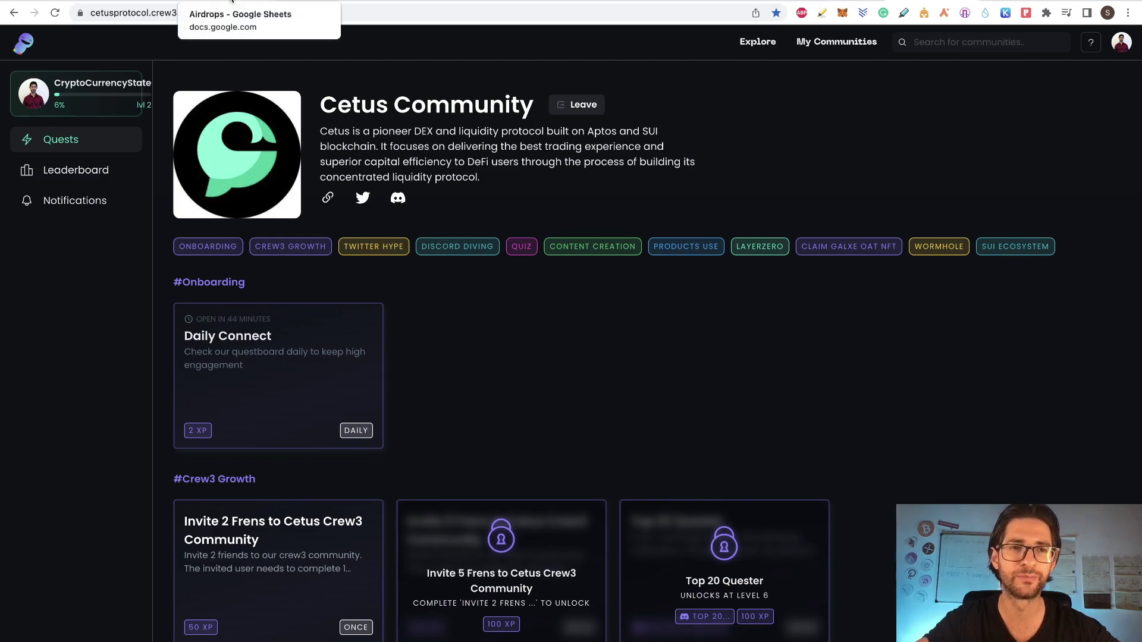
Return to the Airdrops sheet and scroll through the CETUS airdrop steps.
{"action": "left_click", "coordinate": [232, 1]}
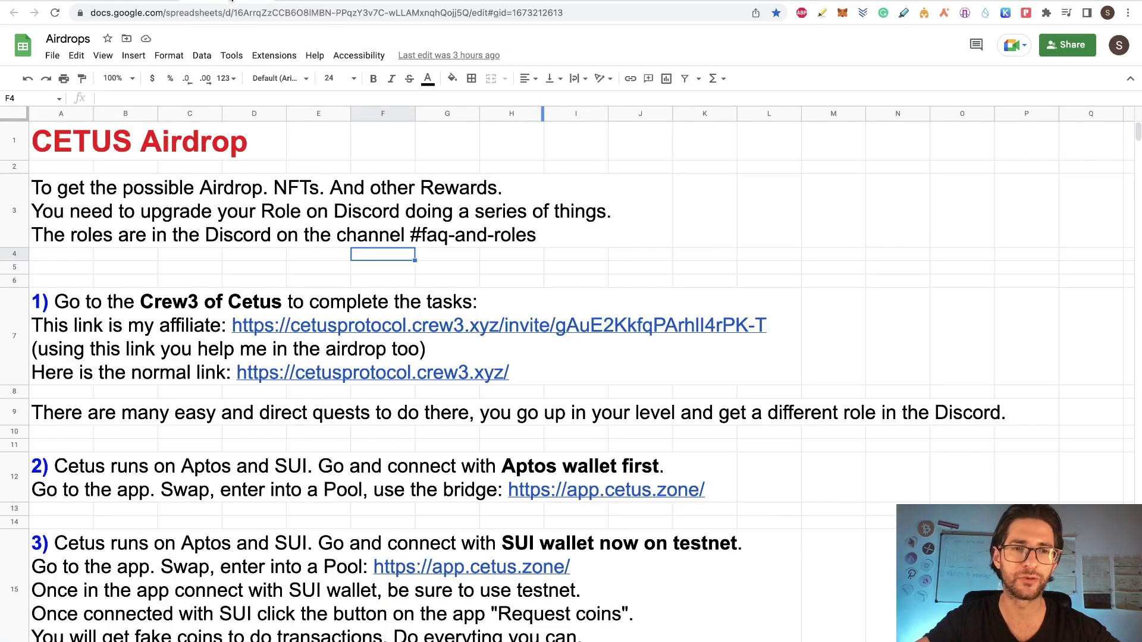
{"action": "scroll", "coordinate": [832, 269], "scroll_direction": "down", "scroll_amount": 2}
{"action": "scroll", "coordinate": [832, 270], "scroll_direction": "up", "scroll_amount": 2}
{"action": "scroll", "coordinate": [630, 227], "scroll_direction": "right", "scroll_amount": 2}
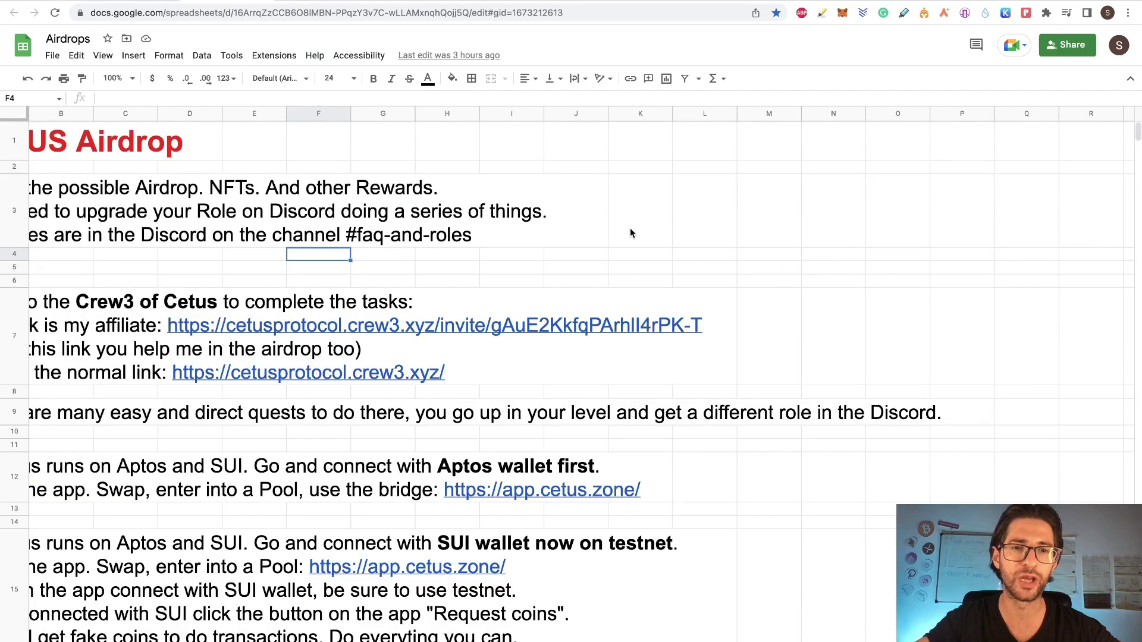
{"action": "scroll", "coordinate": [336, 172], "scroll_direction": "left", "scroll_amount": 2}
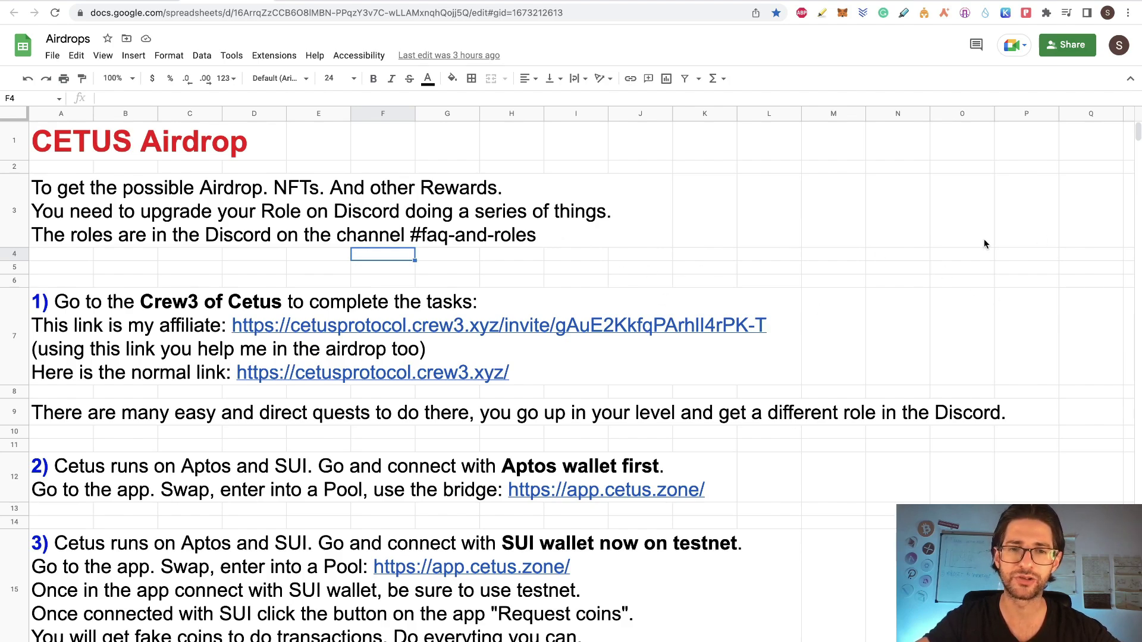
{"action": "scroll", "coordinate": [925, 290], "scroll_direction": "down", "scroll_amount": 5}
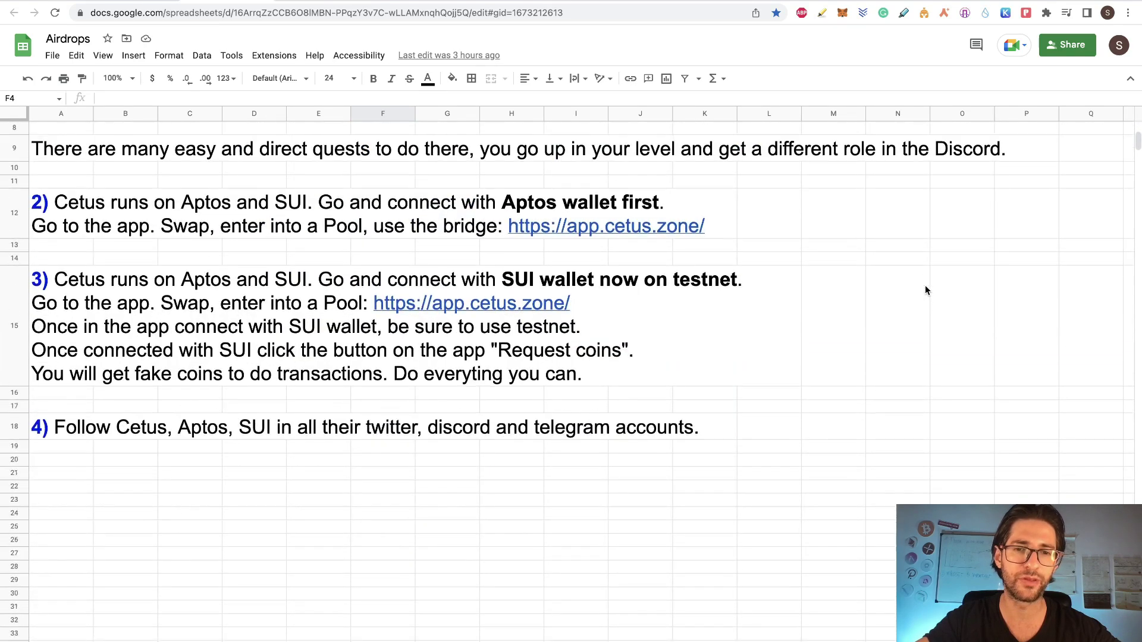
{"action": "scroll", "coordinate": [925, 290], "scroll_direction": "up", "scroll_amount": 5}
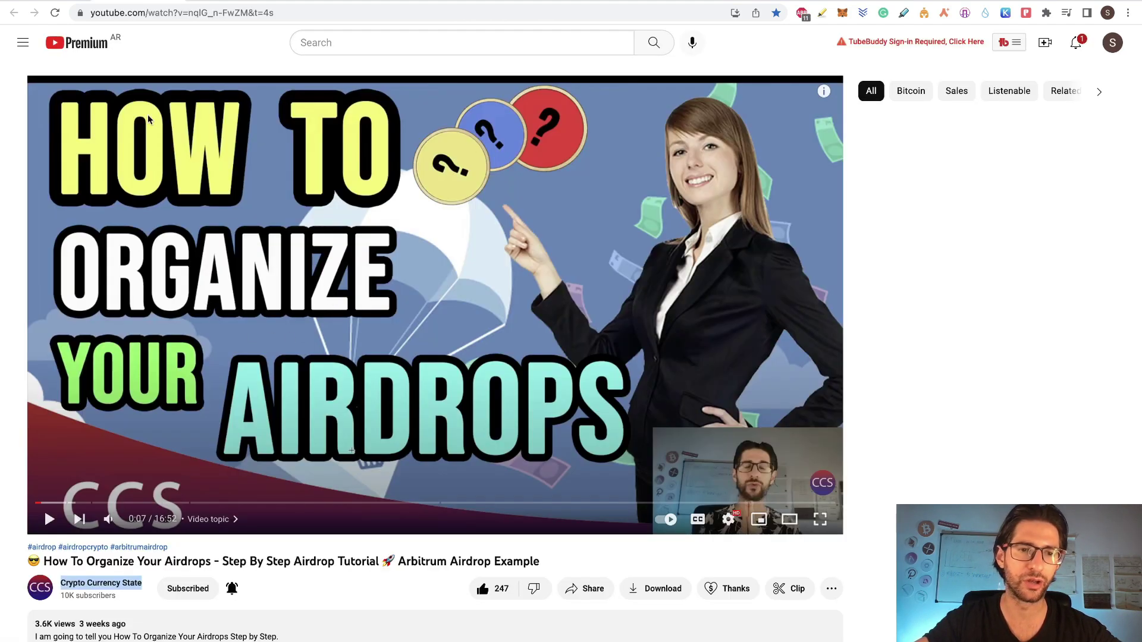
Switch to the Airdrop Organizer sheet and scroll through its protocols, Arbitrum to MTG DAO.
{"action": "left_click", "coordinate": [47, 1]}
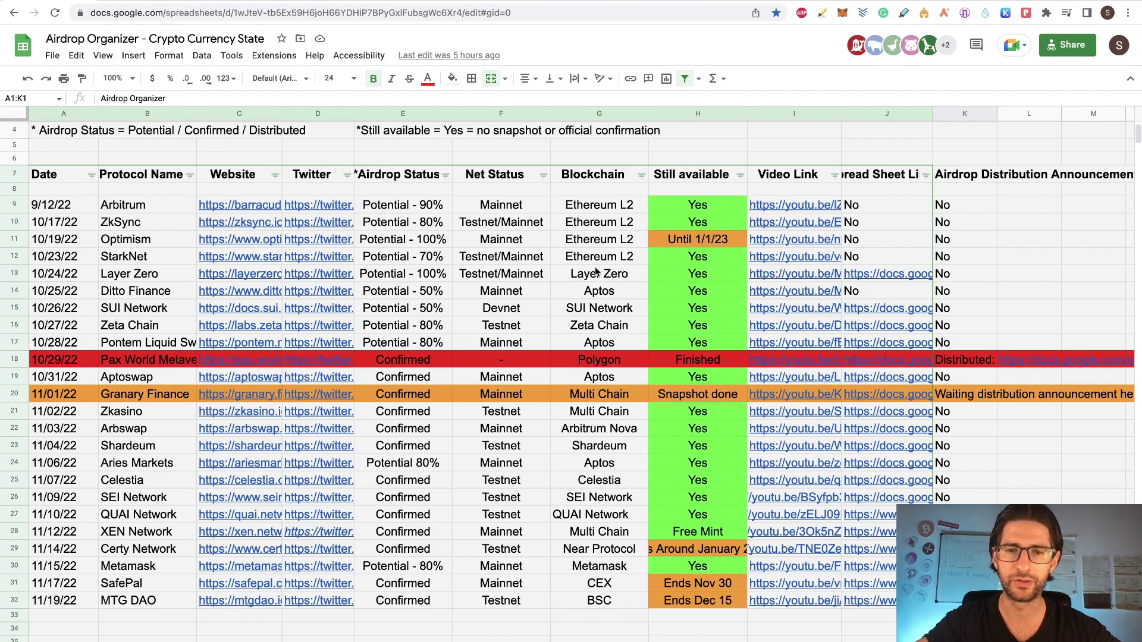
{"action": "scroll", "coordinate": [597, 271], "scroll_direction": "up", "scroll_amount": 2}
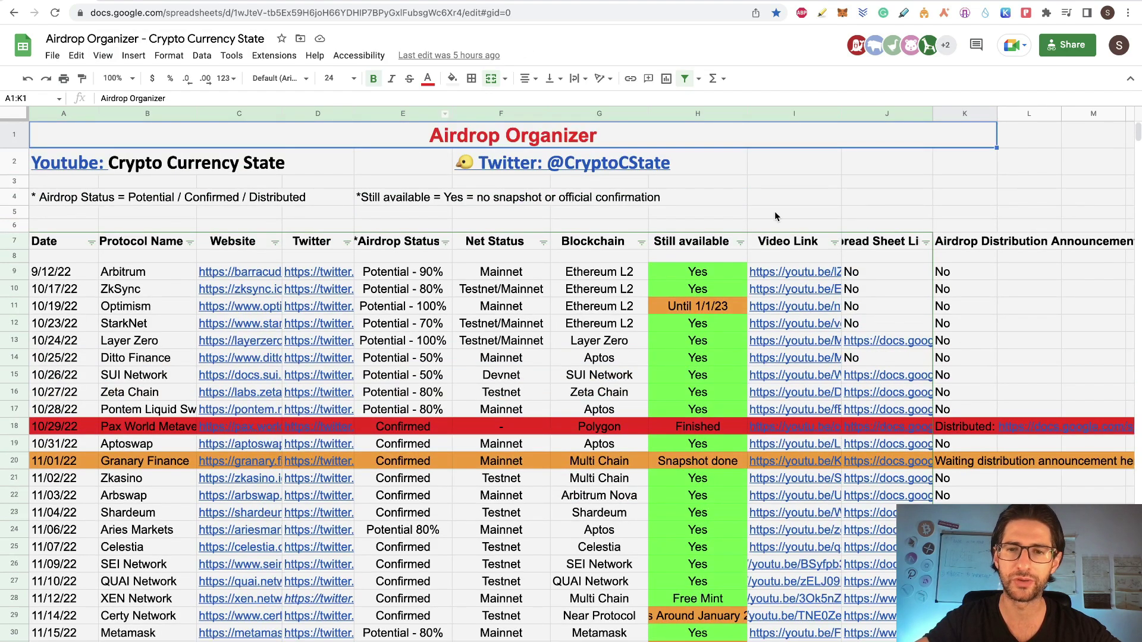
{"action": "scroll", "coordinate": [774, 212], "scroll_direction": "down", "scroll_amount": 1}
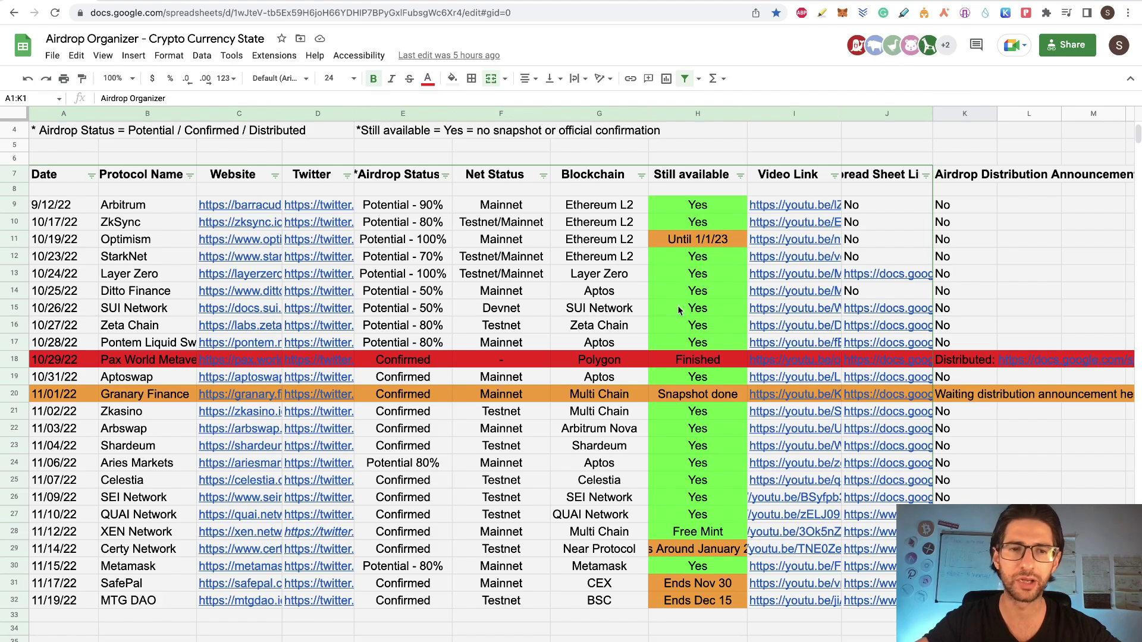
{"action": "scroll", "coordinate": [679, 309], "scroll_direction": "up", "scroll_amount": 1}
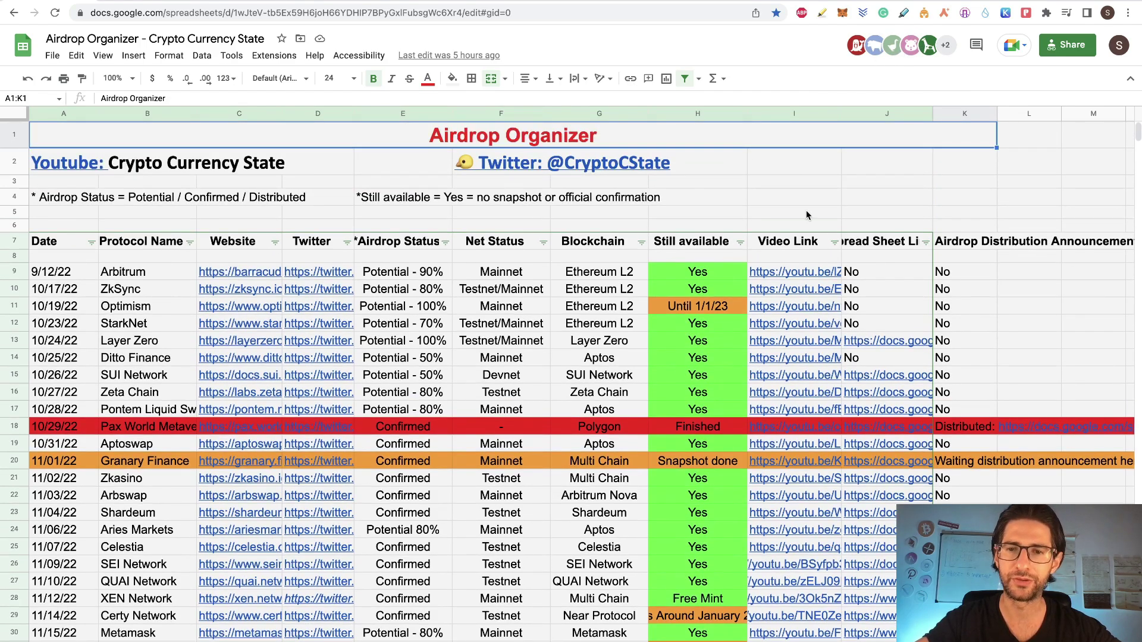
{"action": "scroll", "coordinate": [805, 215], "scroll_direction": "down", "scroll_amount": 1}
{"action": "scroll", "coordinate": [805, 215], "scroll_direction": "up", "scroll_amount": 1}
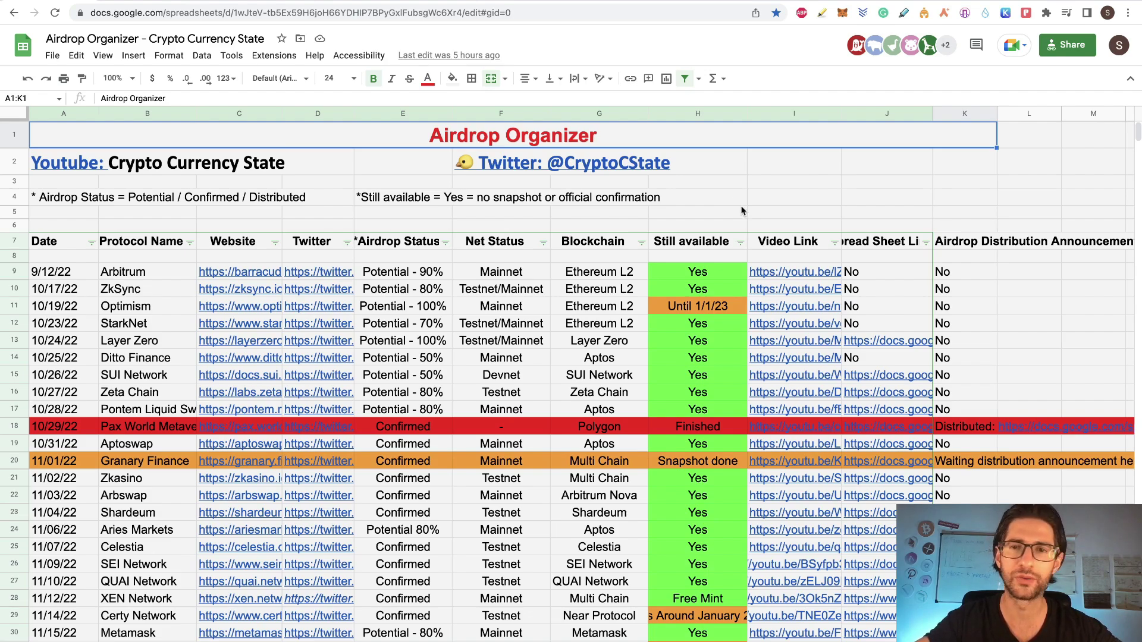
{"action": "scroll", "coordinate": [782, 201], "scroll_direction": "down", "scroll_amount": 3}
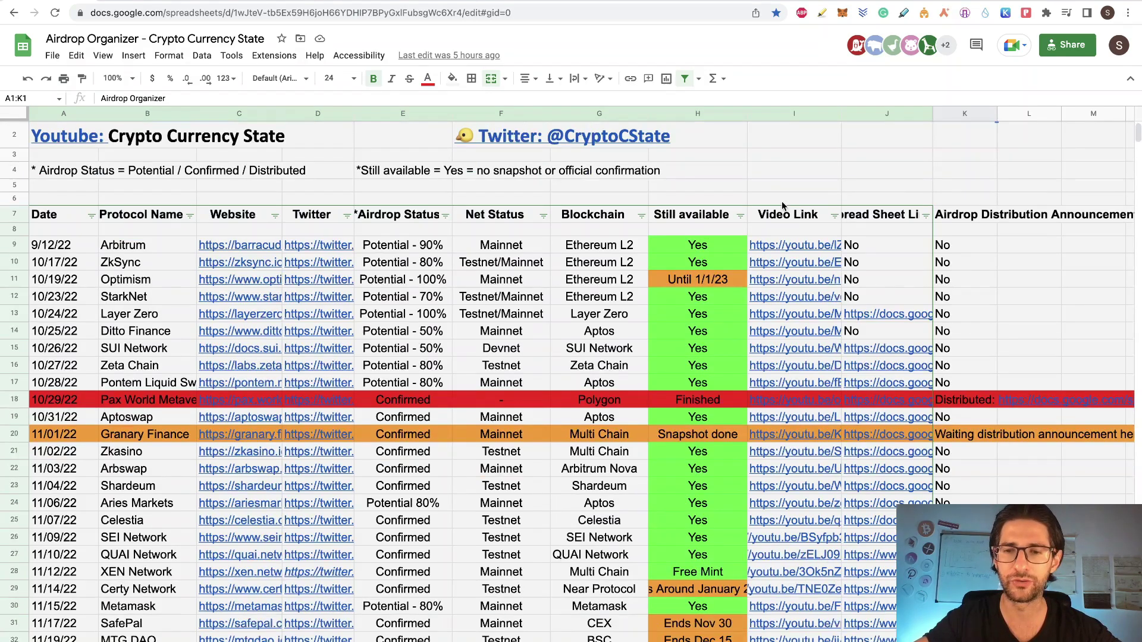
{"action": "scroll", "coordinate": [783, 205], "scroll_direction": "up", "scroll_amount": 3}
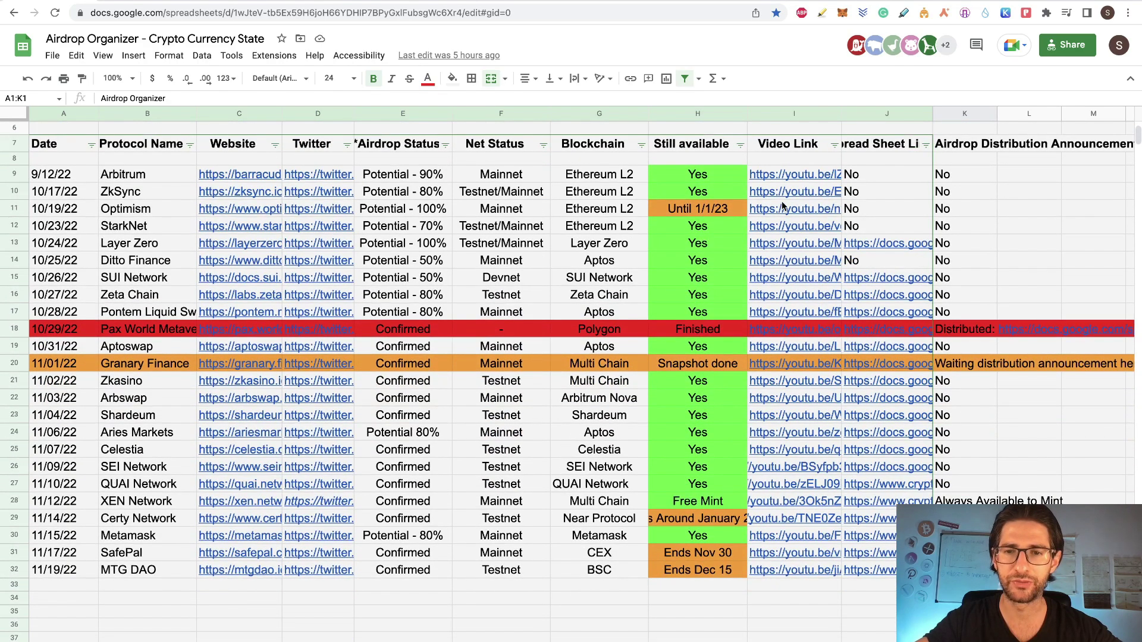
{"action": "scroll", "coordinate": [781, 205], "scroll_direction": "down", "scroll_amount": 2}
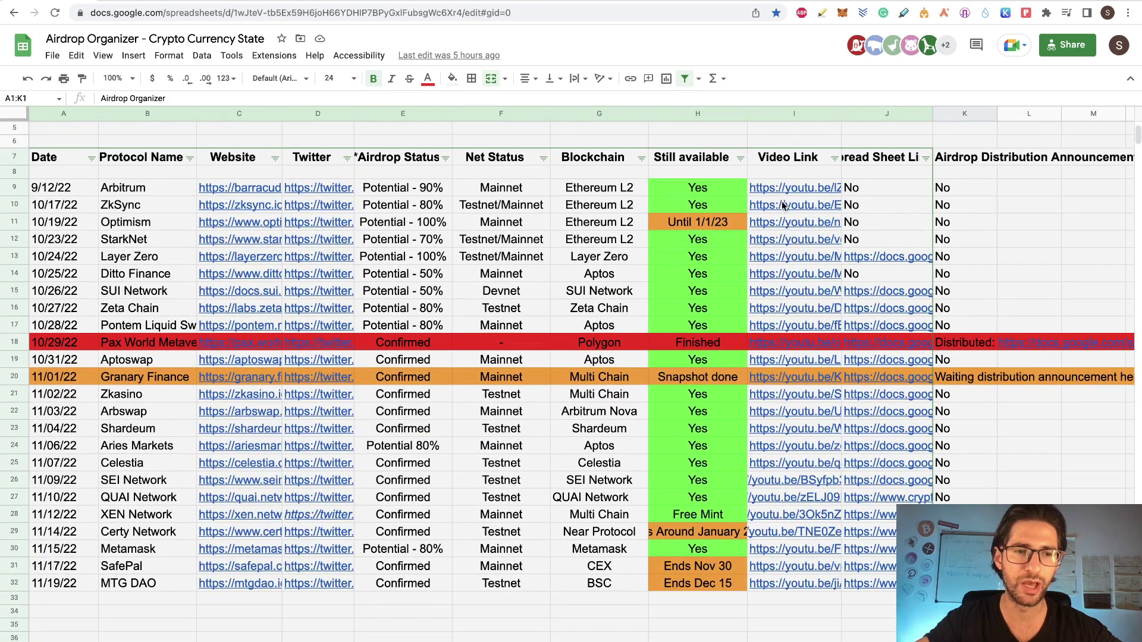
{"action": "scroll", "coordinate": [781, 205], "scroll_direction": "up", "scroll_amount": 2}
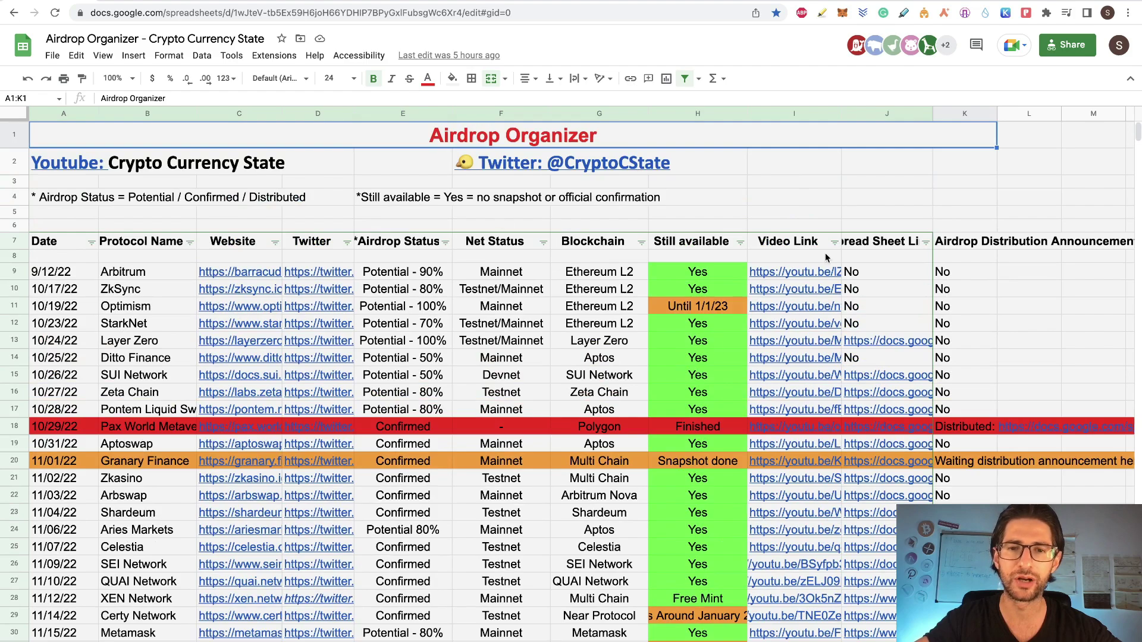